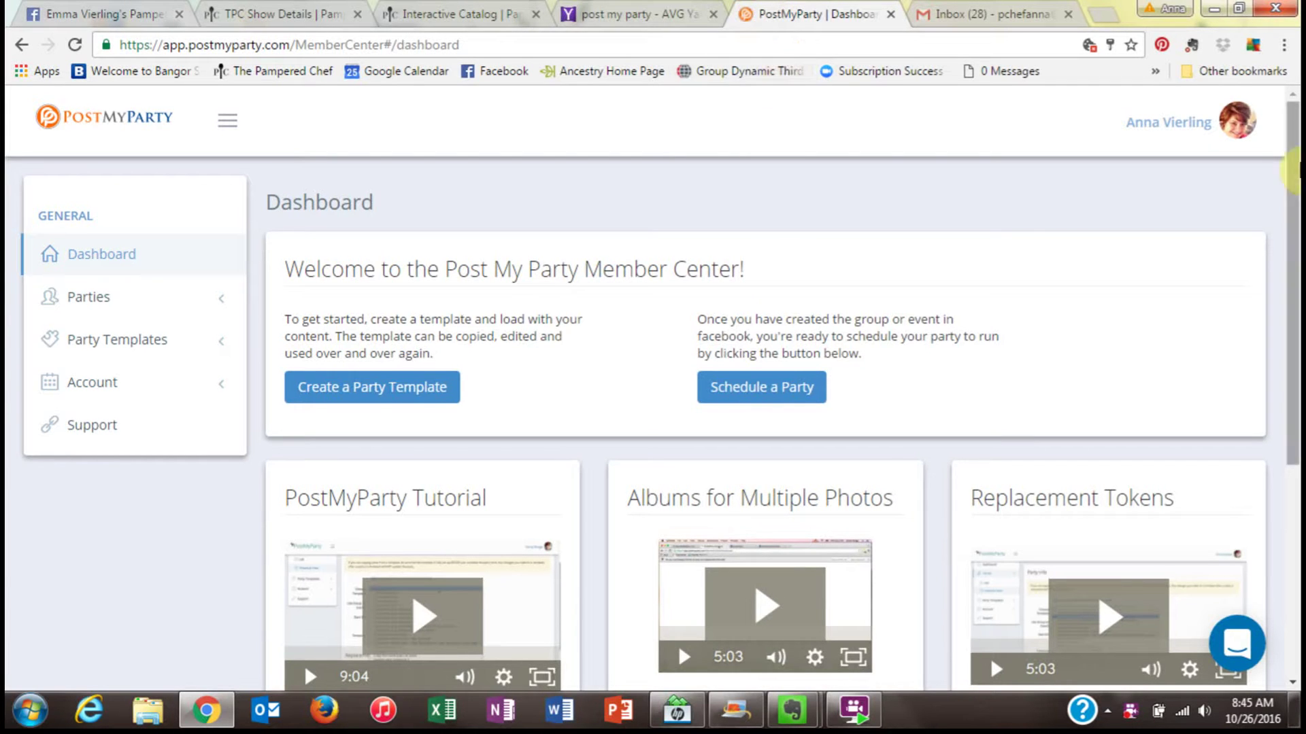
drag(1297, 170, 1296, 239)
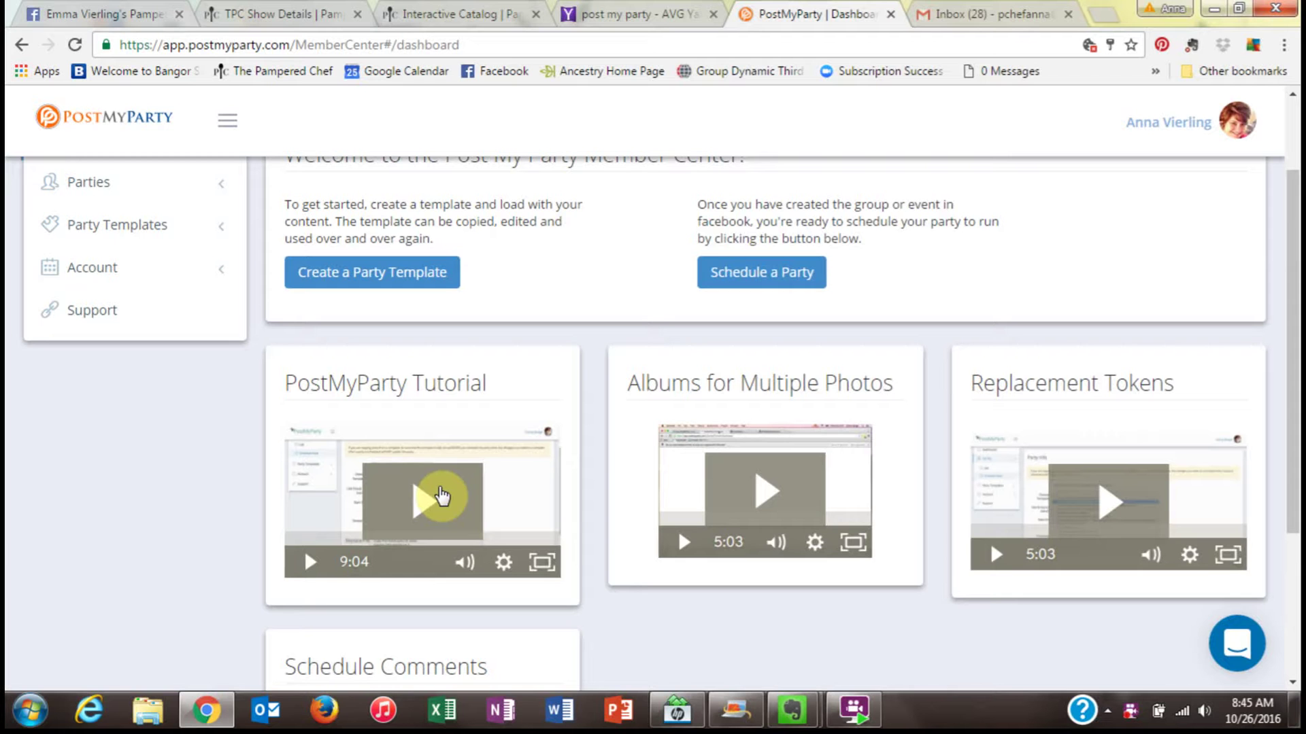
drag(1296, 414, 1294, 326)
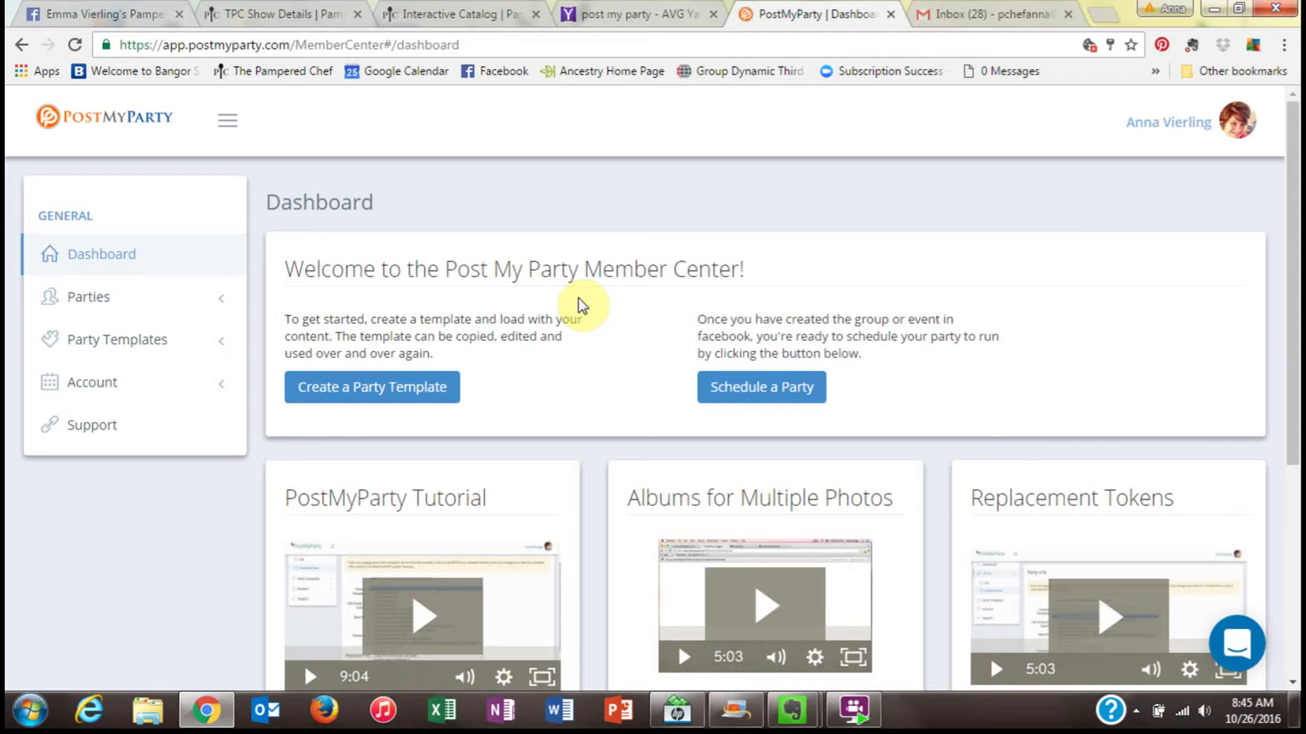
- Switch to Gmail, open the "PostMyParty -> You have received a template!" email and follow its shared template link
click(942, 20)
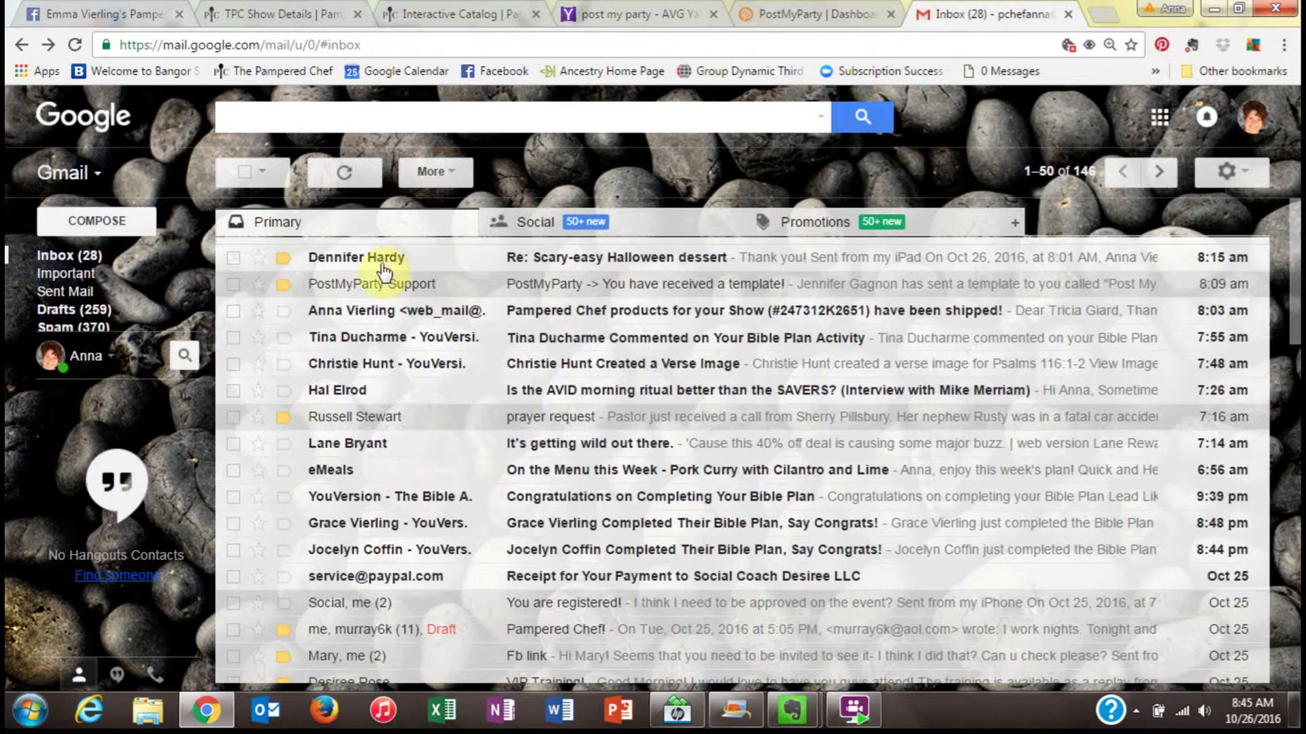
click(577, 291)
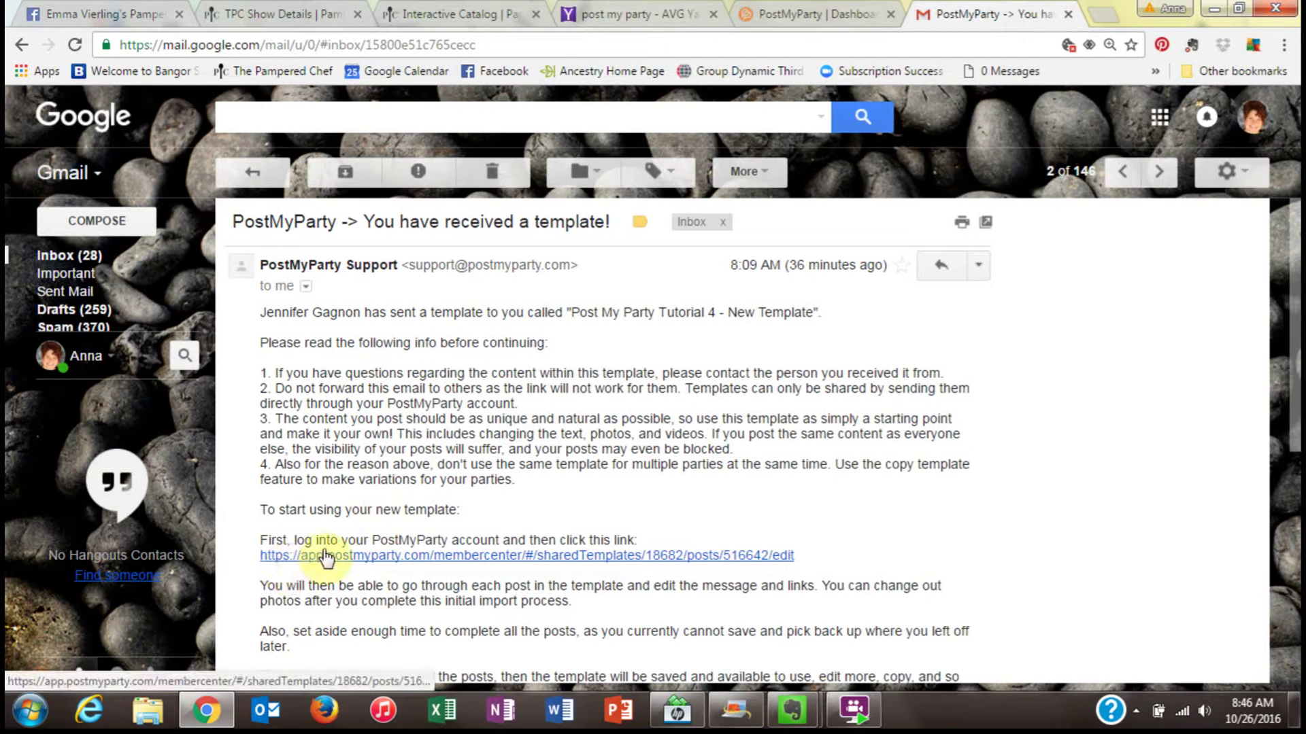
click(594, 557)
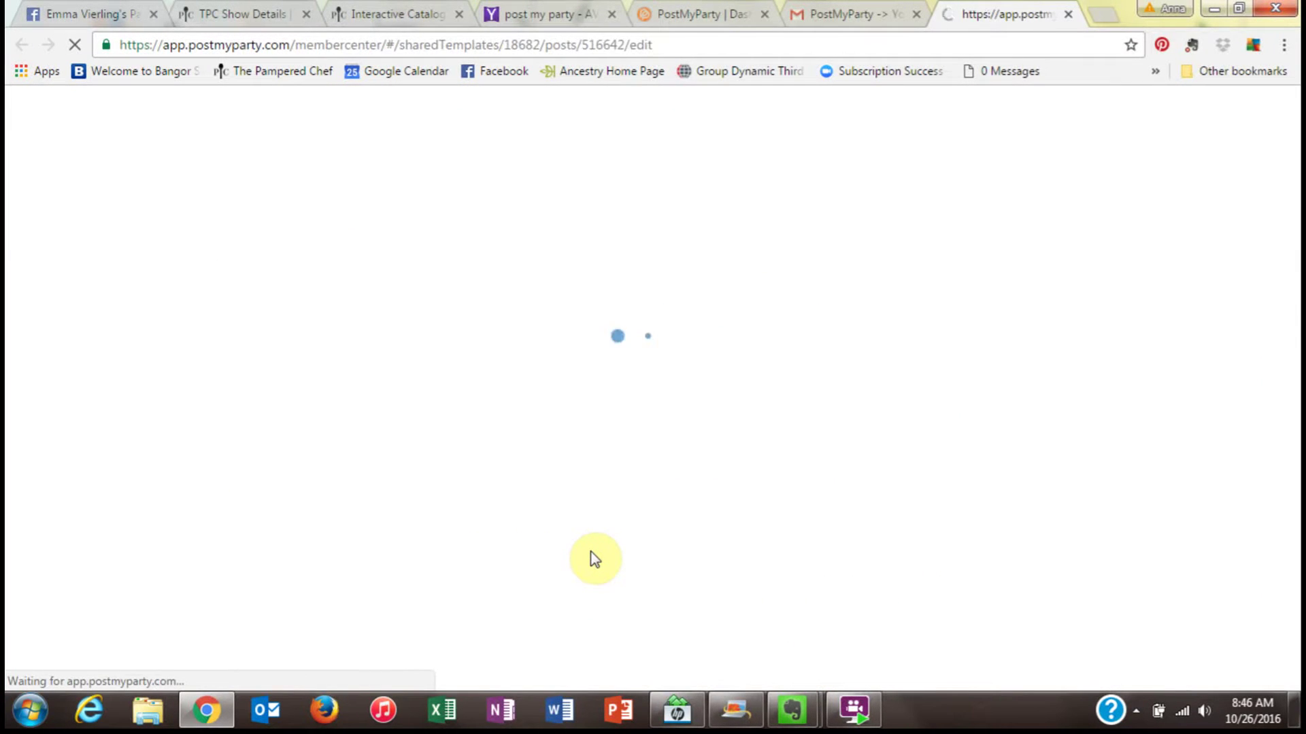
- Read the rest of the template email's instructions and return to the shared template's edit page
click(796, 12)
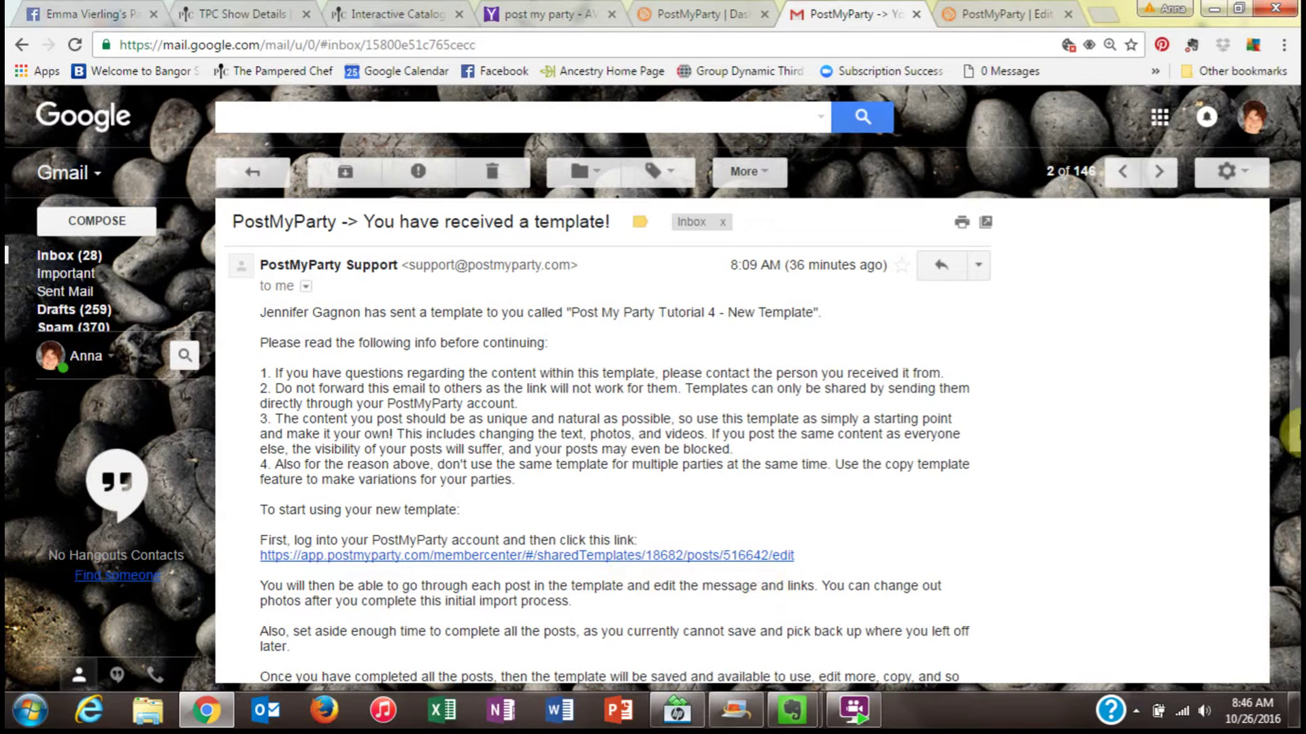
scroll(1292, 476, down, 2)
scroll(1292, 517, down, 3)
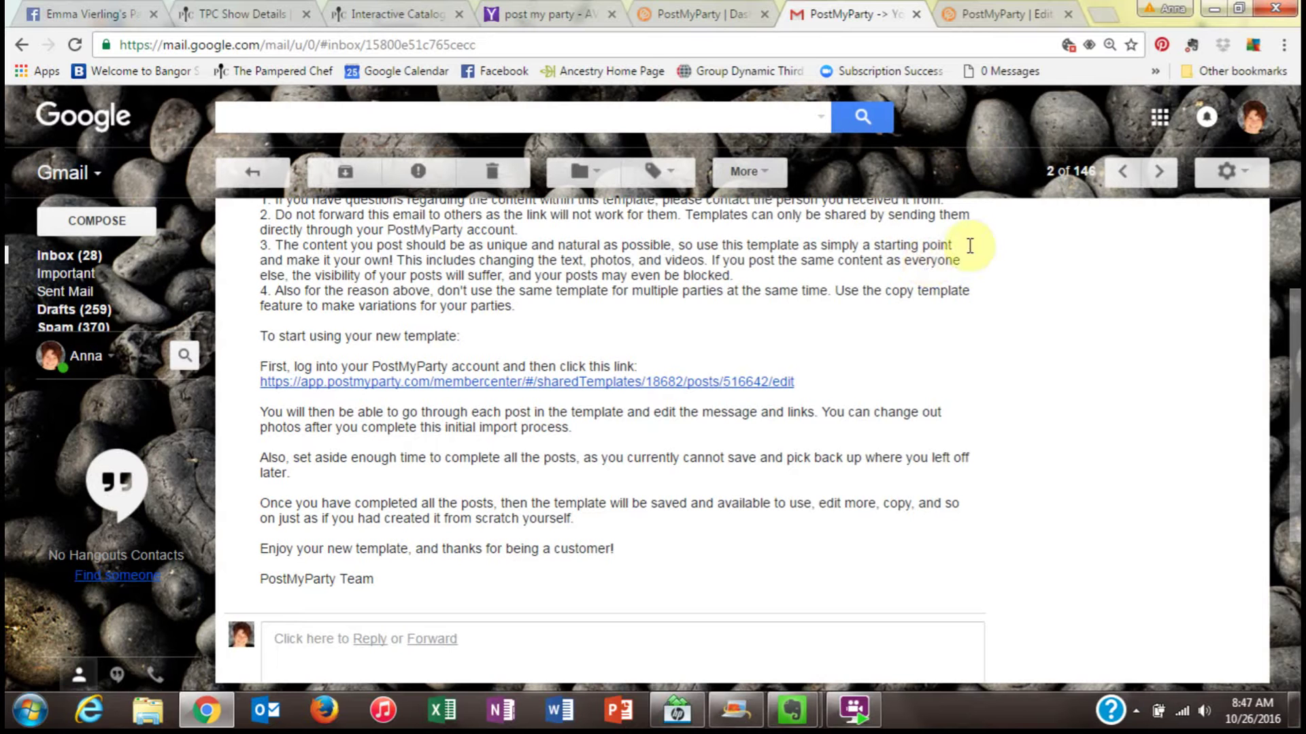
click(979, 21)
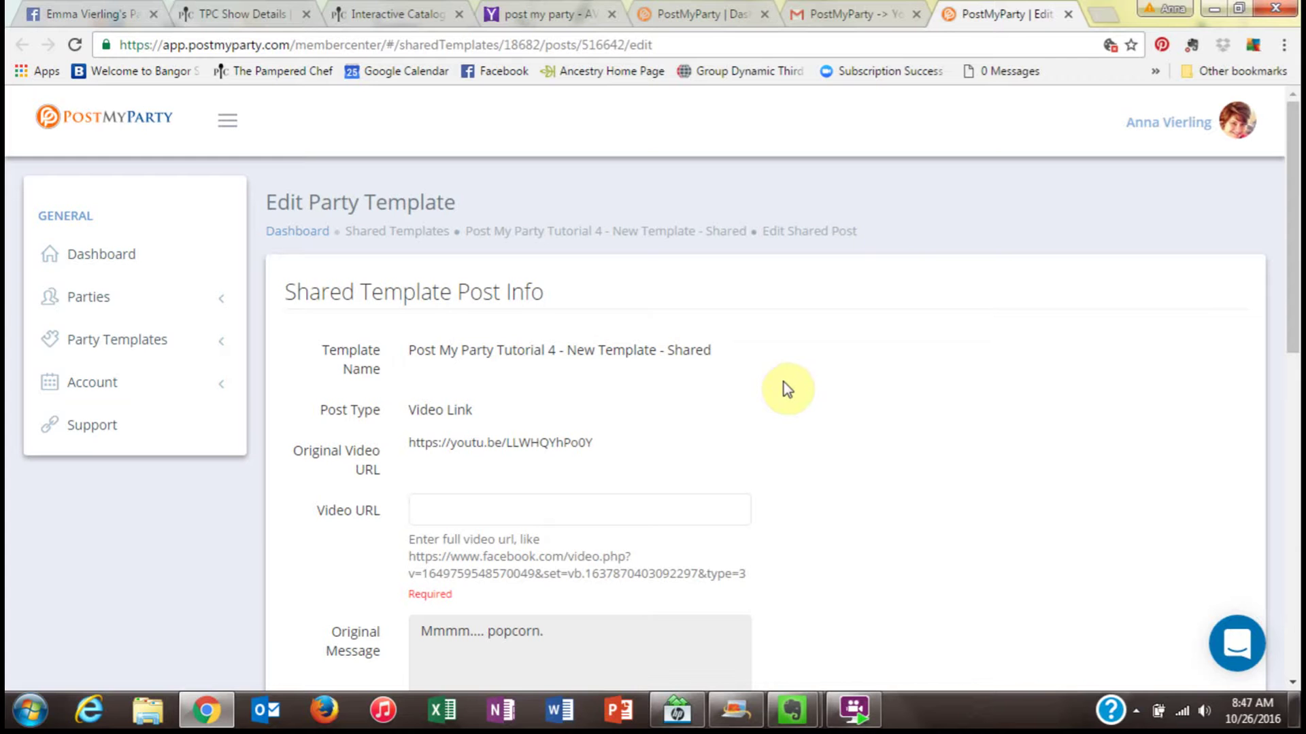
- Copy the video post's original message "Mmmm.... popcorn." into its empty Message field
drag(1294, 312, 1296, 365)
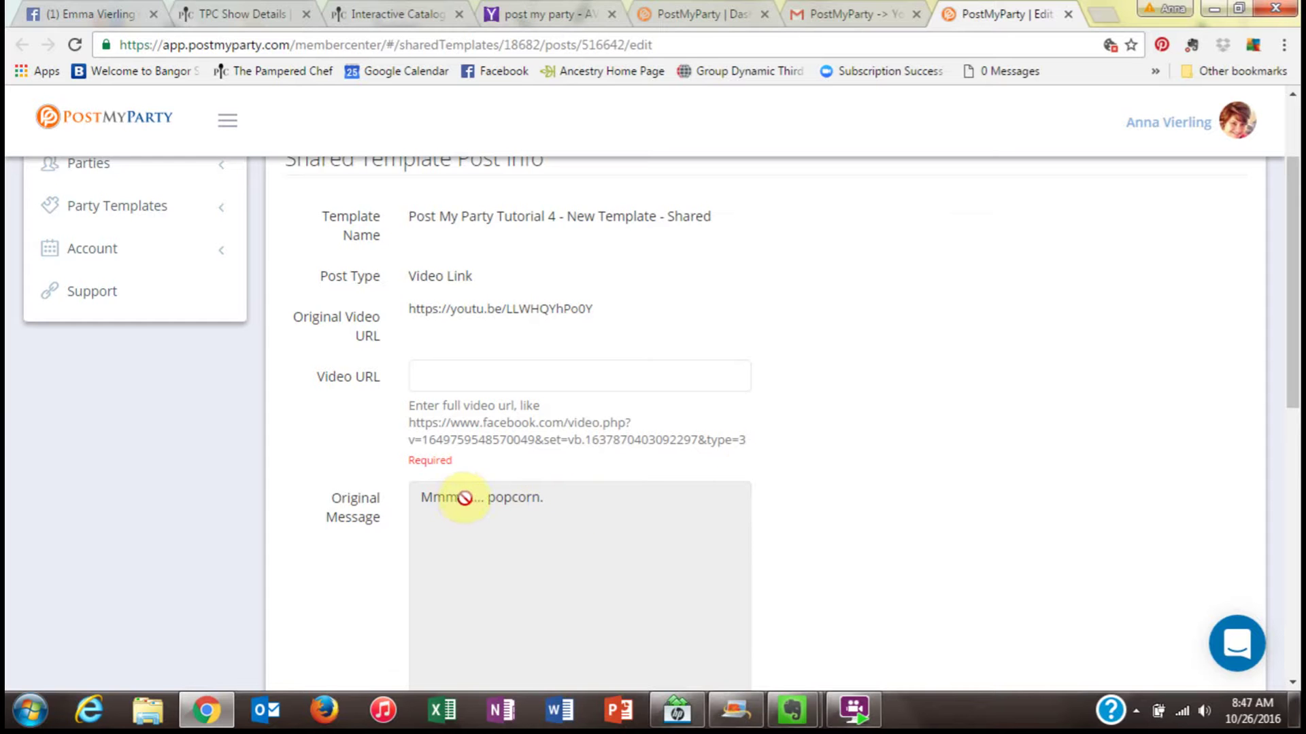
scroll(1294, 411, down, 1)
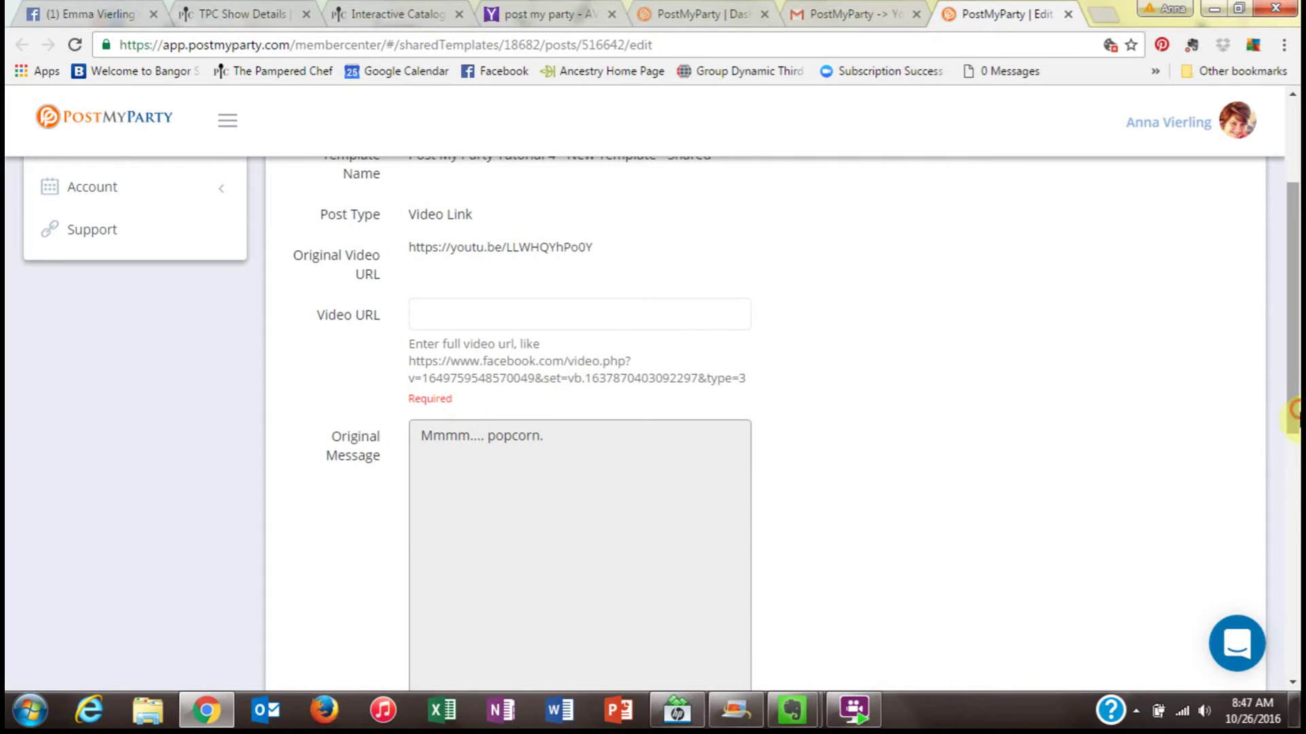
scroll(464, 437, down, 4)
click(478, 508)
drag(544, 185, 416, 182)
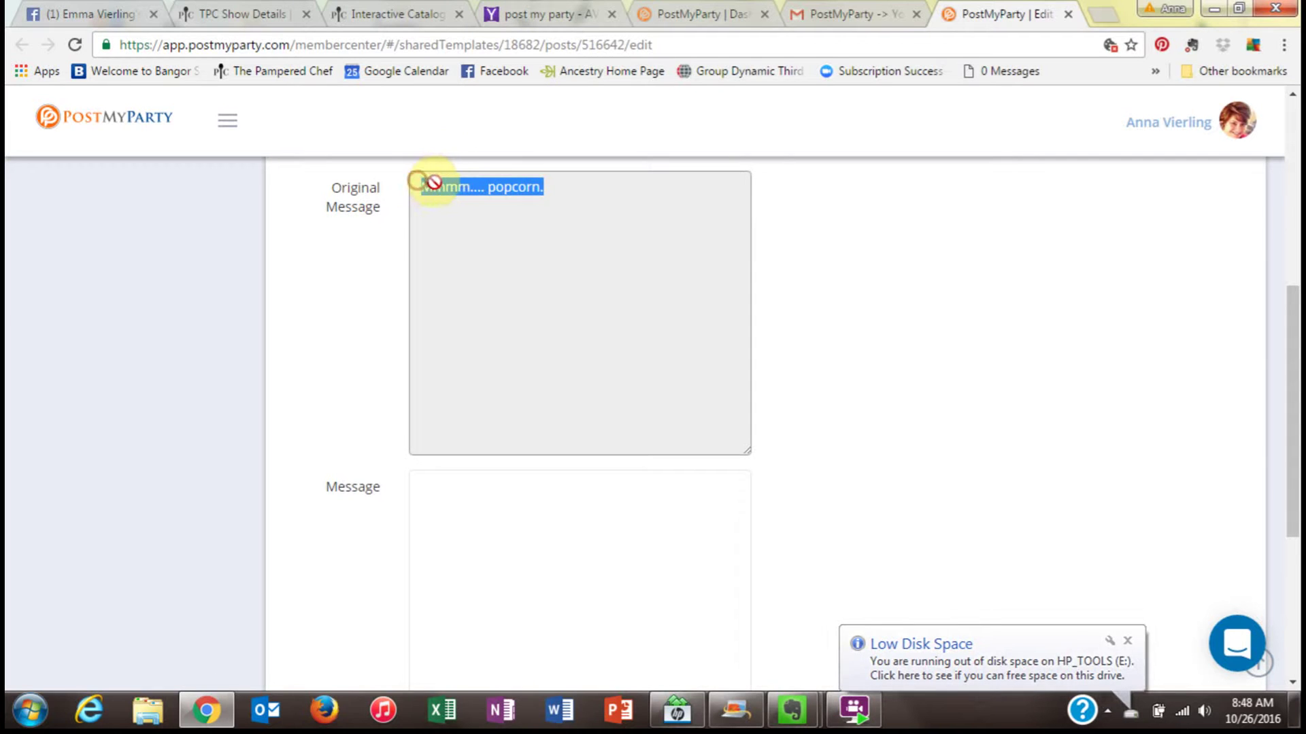
right_click(435, 183)
click(466, 195)
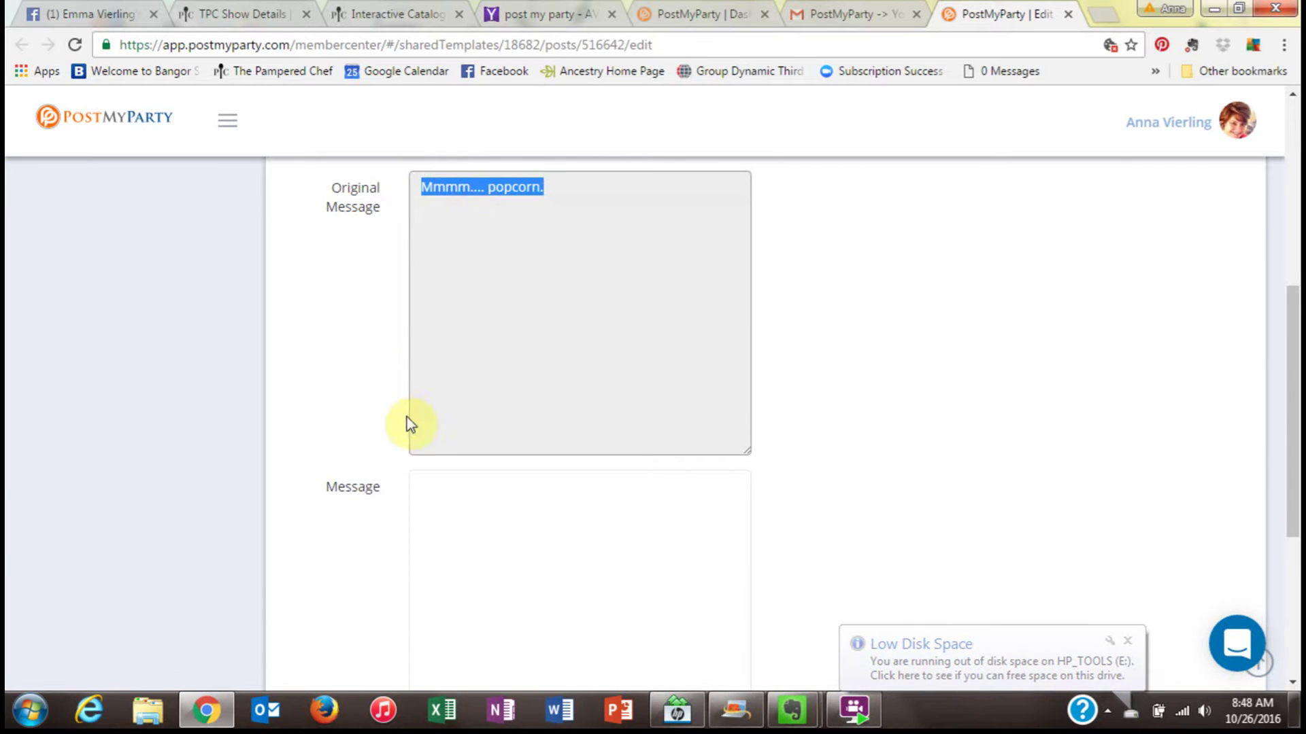
click(437, 475)
right_click(437, 475)
click(510, 302)
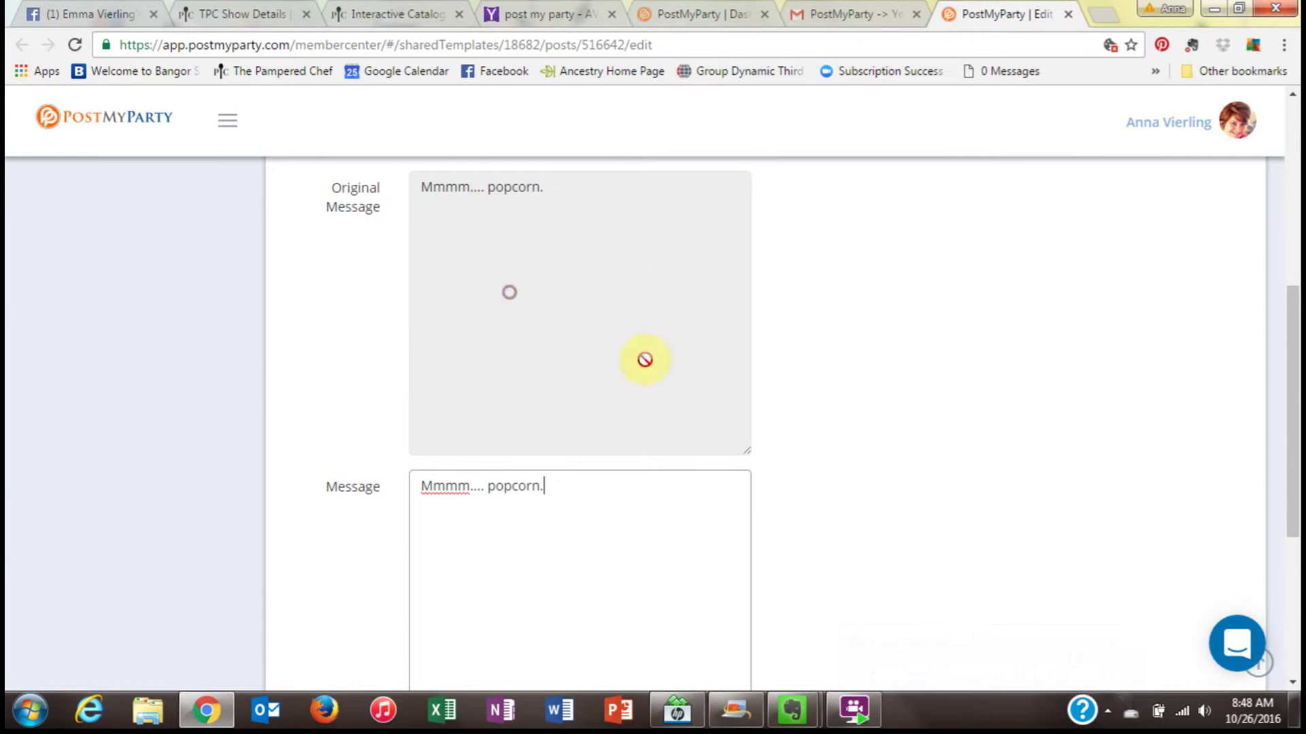
- Try replacing the pasted message with "I love popcorn.", and restore the copied original text
drag(606, 488, 400, 475)
key(BackSpace)
text(I love )
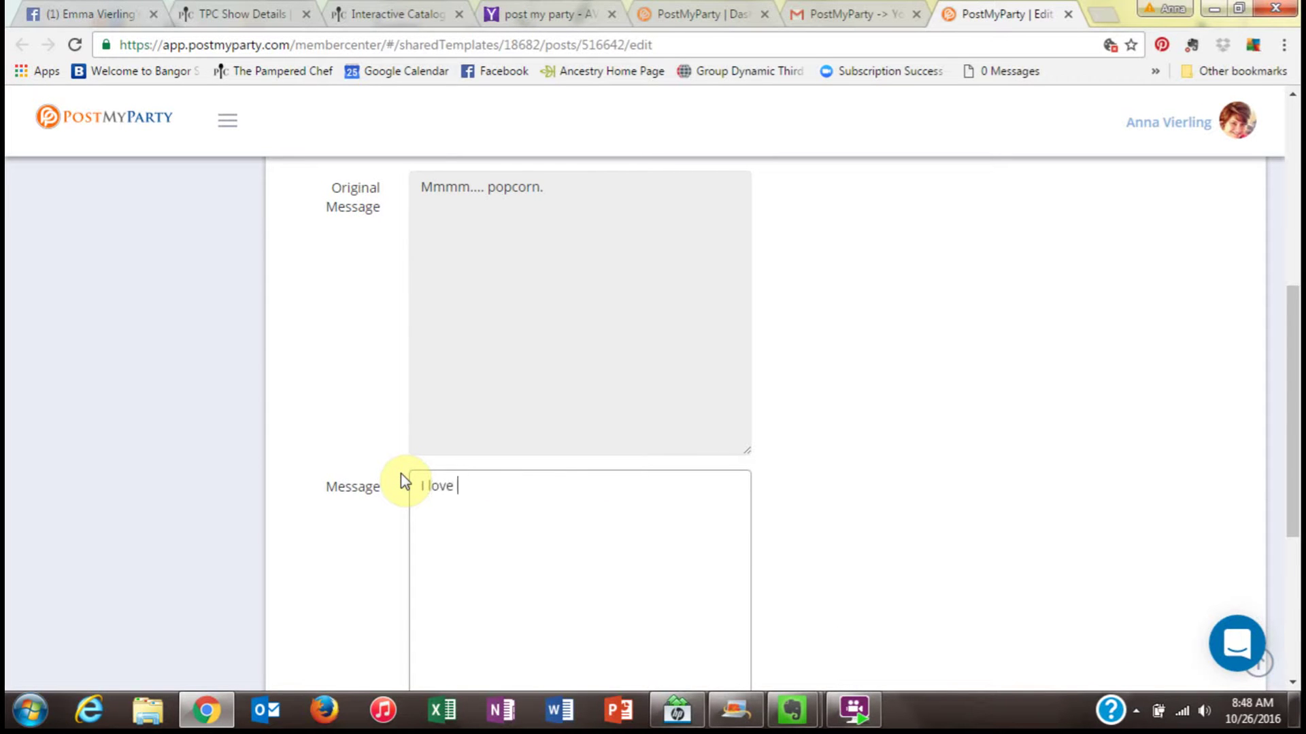
text(popcorn.)
key(BackSpace)
key(BackSpace)
key(BackSpace)
key(BackSpace)
key(BackSpace)
key(BackSpace)
key(BackSpace)
key(BackSpace)
key(BackSpace)
key(BackSpace)
key(BackSpace)
right_click(418, 487)
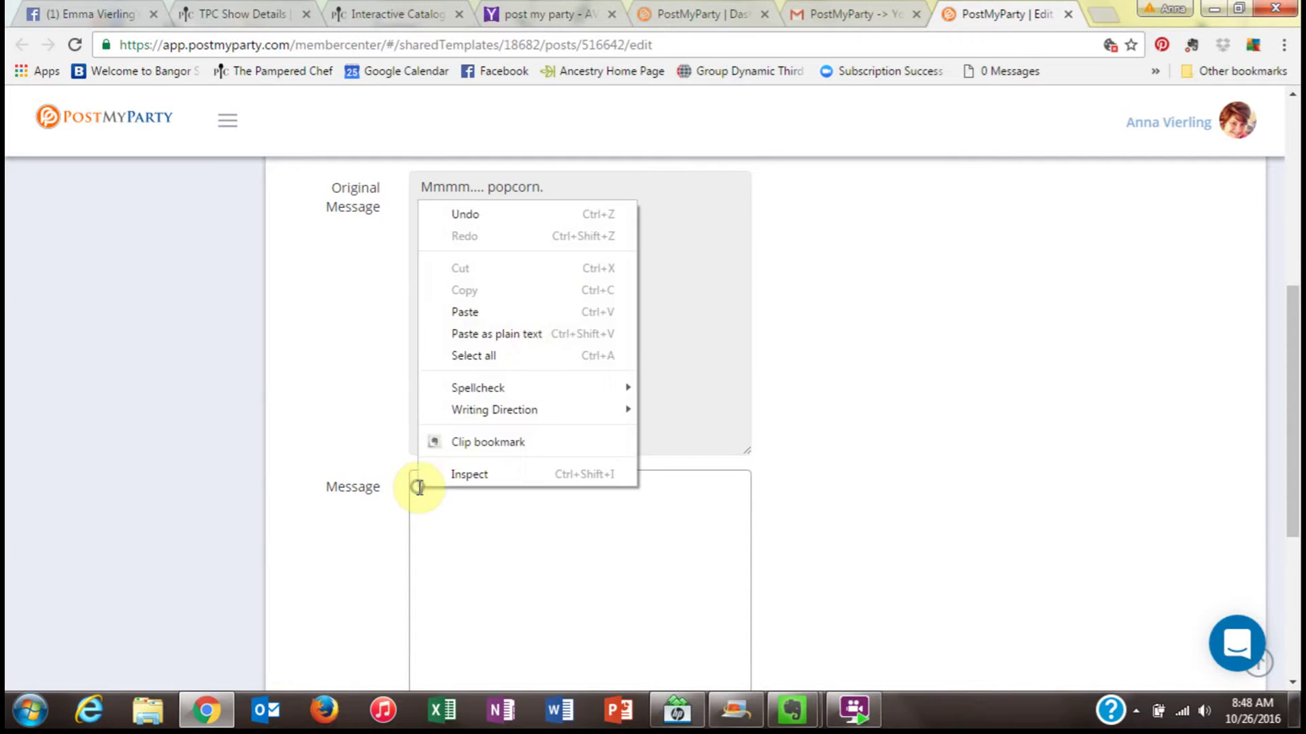
click(533, 317)
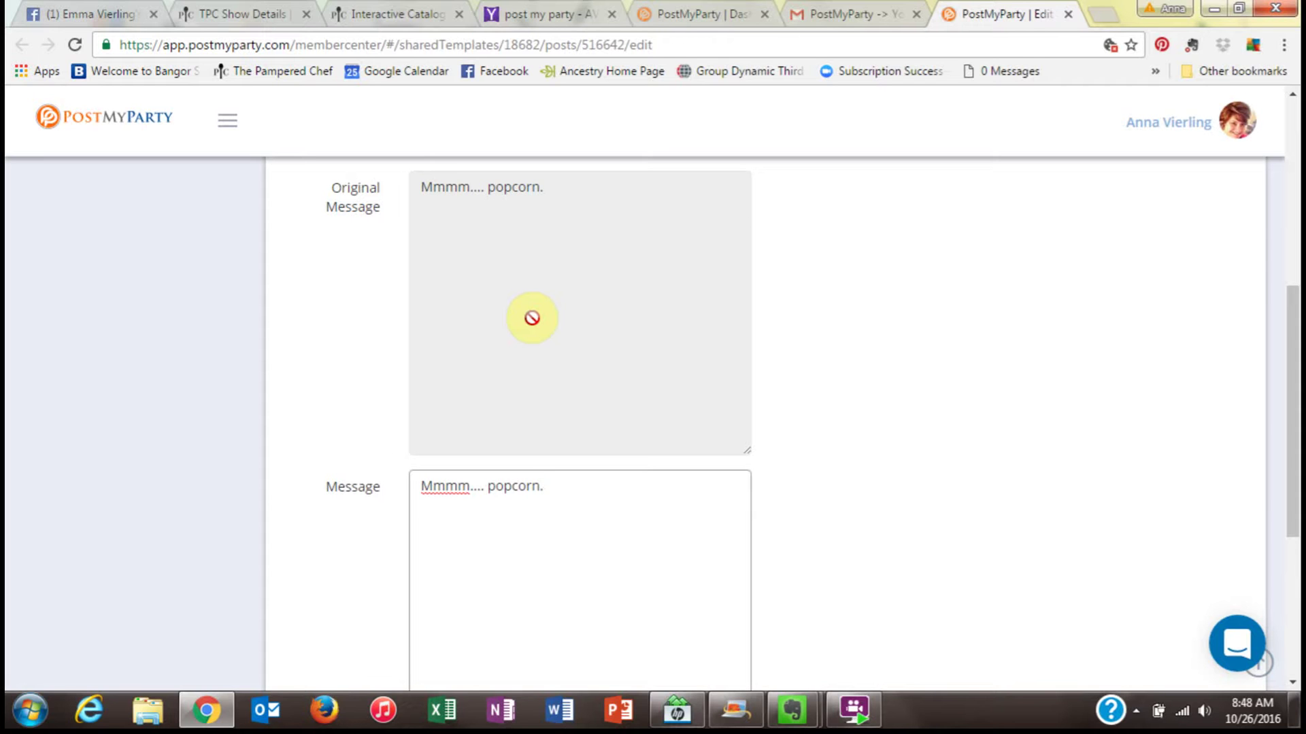
- Append "I love popcorn. What is your favorite flavor?" to the video post's message
text(I love popcorn.  Wha)
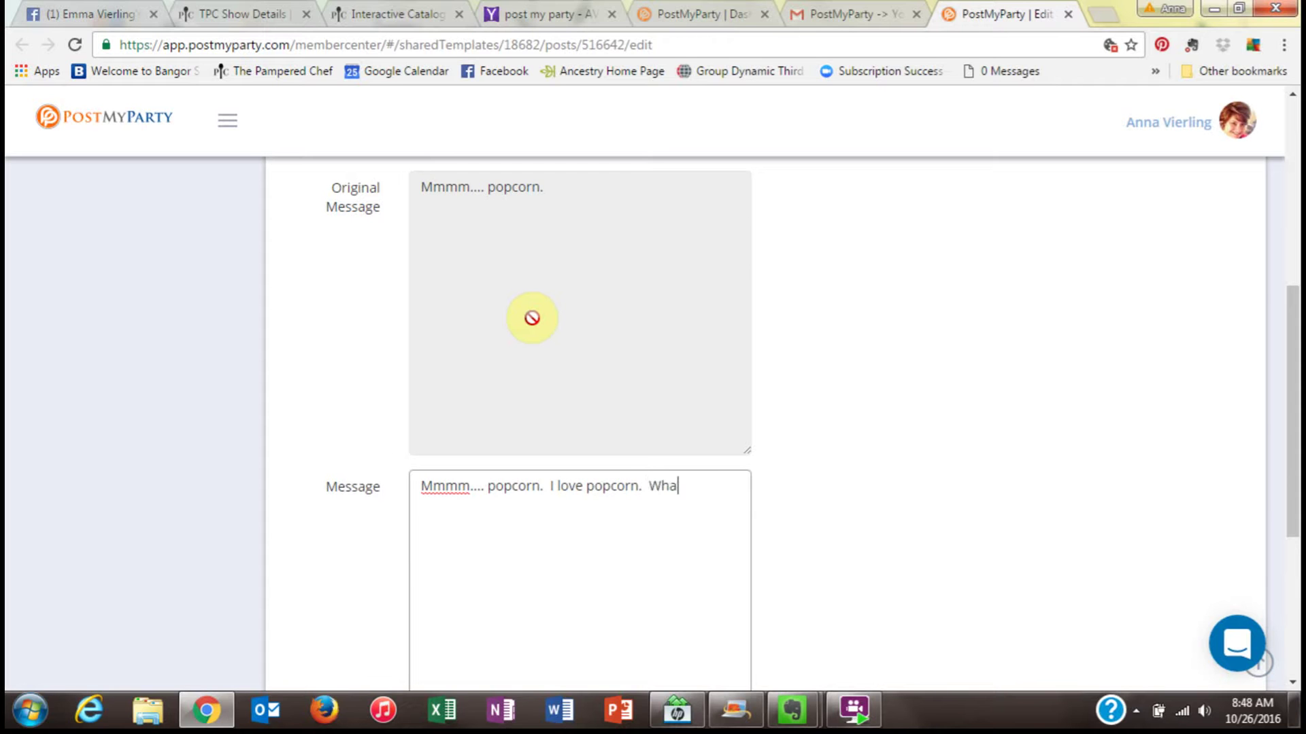
text(t is your favortie)
key(BackSpace)
key(BackSpace)
key(BackSpace)
key(BackSpace)
text(ite flavor?)
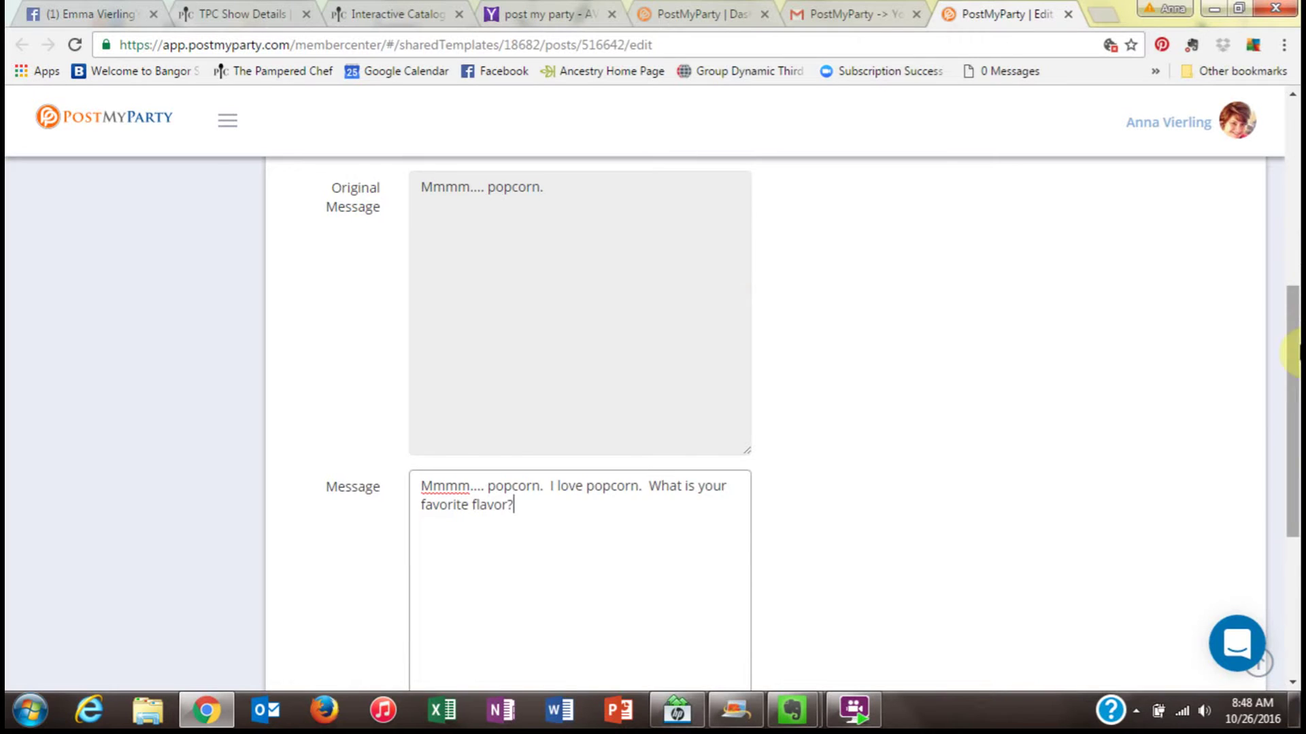
- Try to advance from the video post to the following post in the shared template
scroll(1295, 437, down, 3)
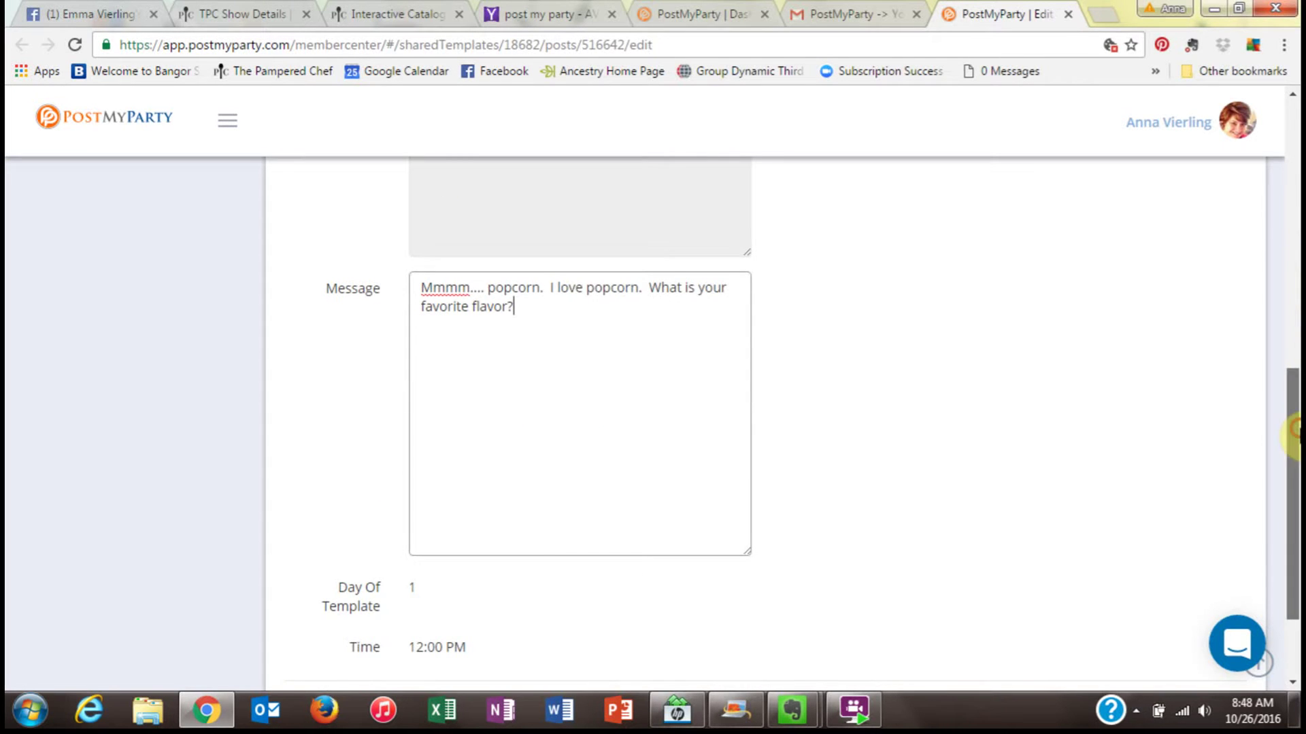
scroll(1295, 436, down, 2)
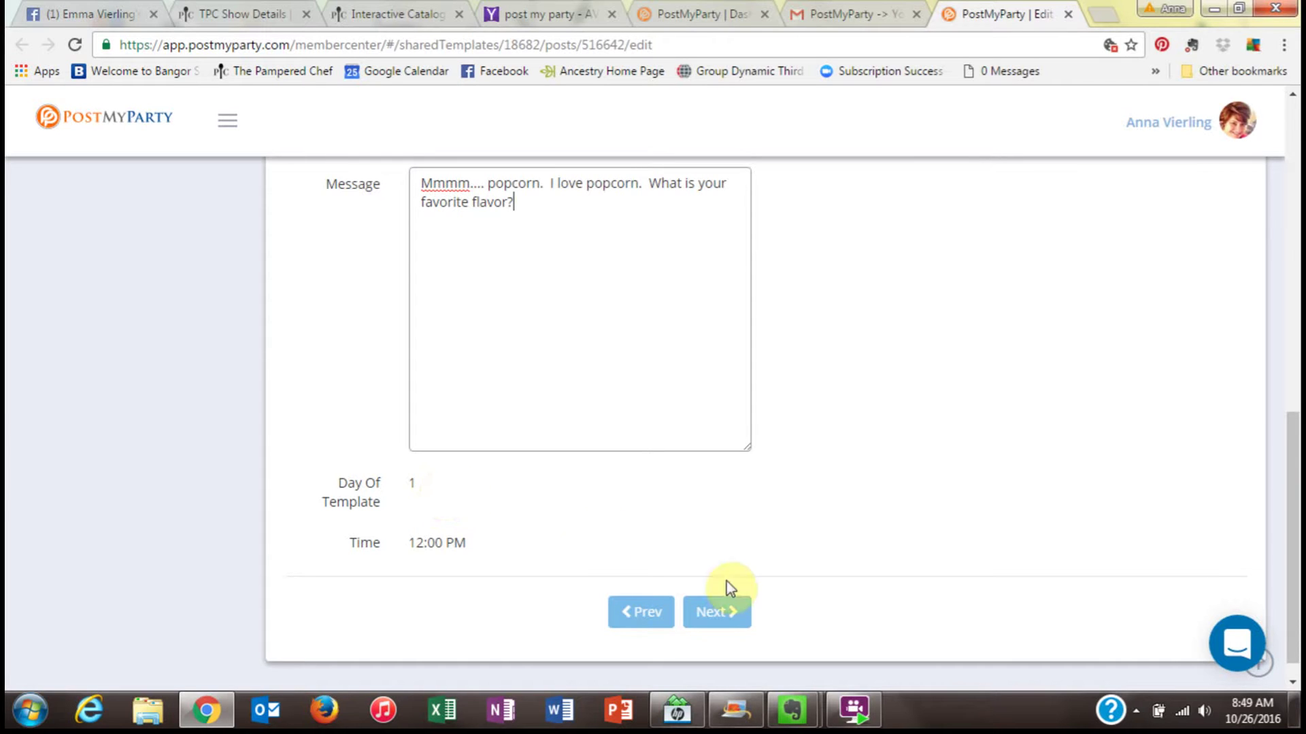
click(719, 612)
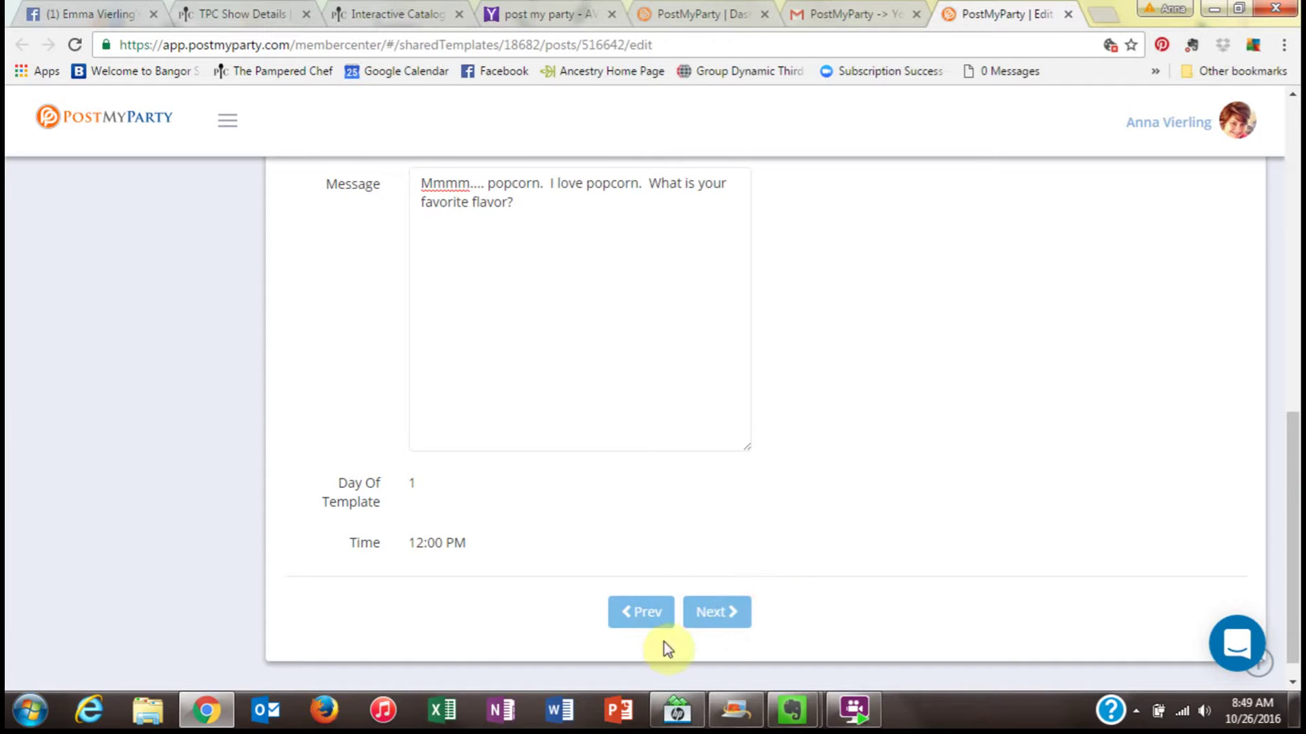
drag(1287, 643, 1292, 321)
drag(591, 304, 412, 306)
right_click(413, 305)
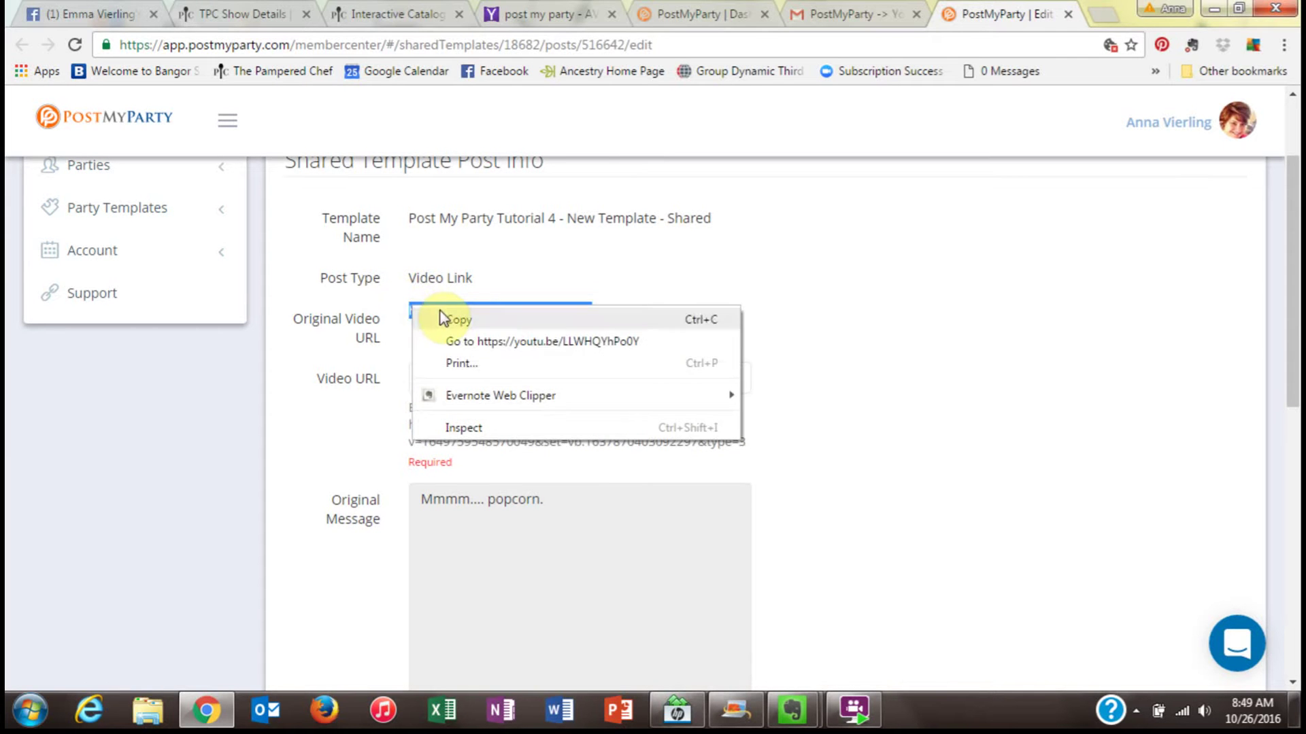
click(440, 314)
click(435, 378)
right_click(435, 379)
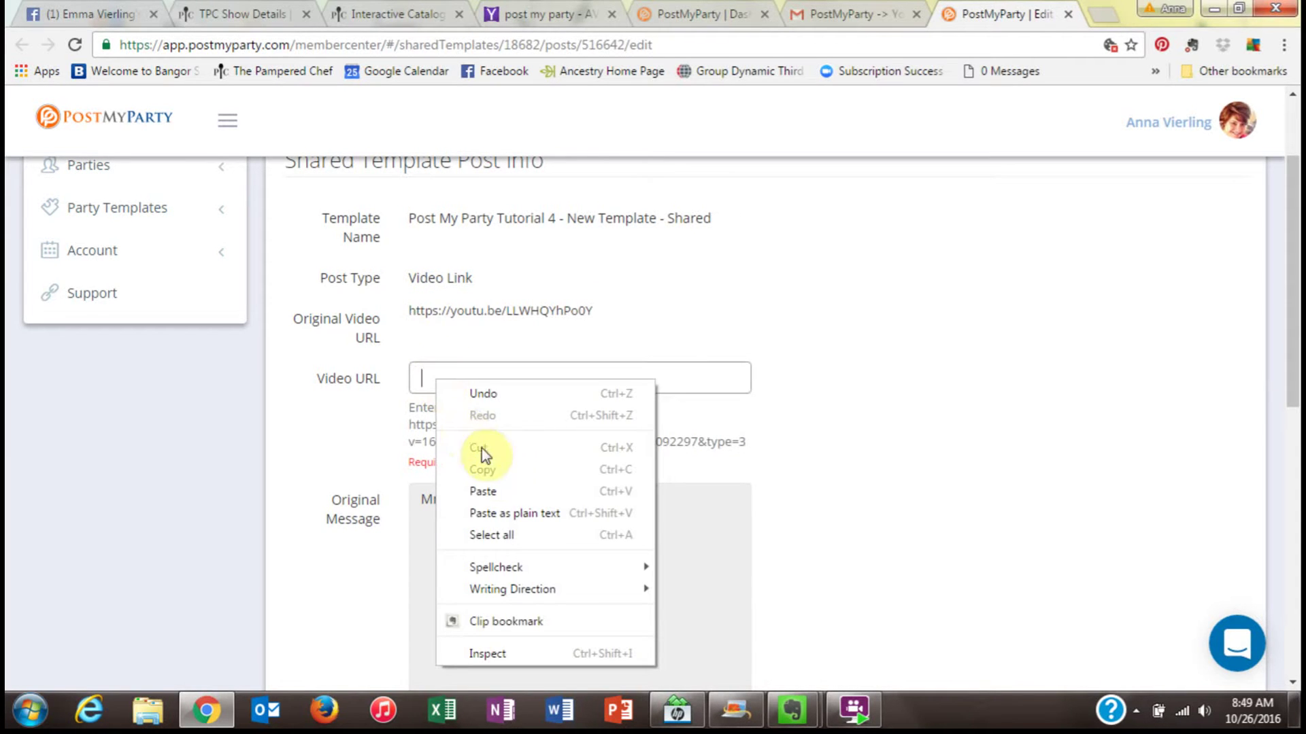
click(489, 492)
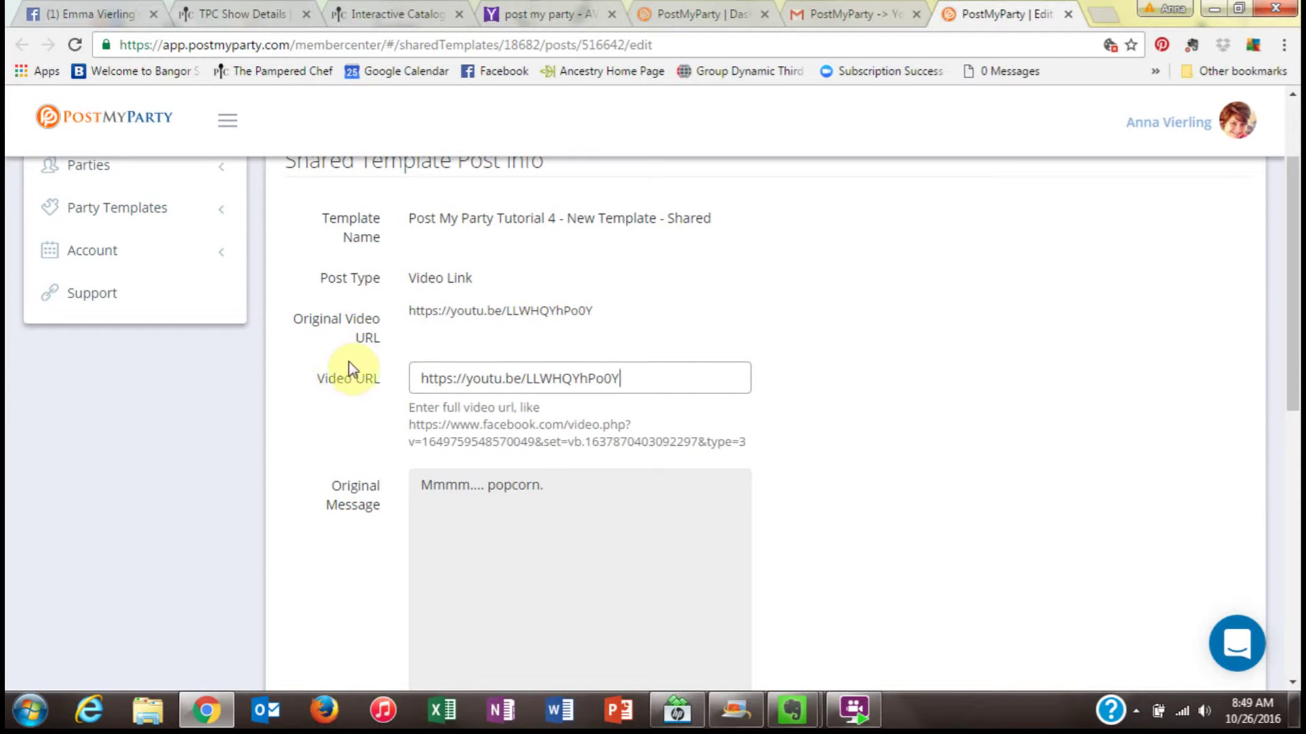
drag(1294, 406, 1294, 674)
click(701, 597)
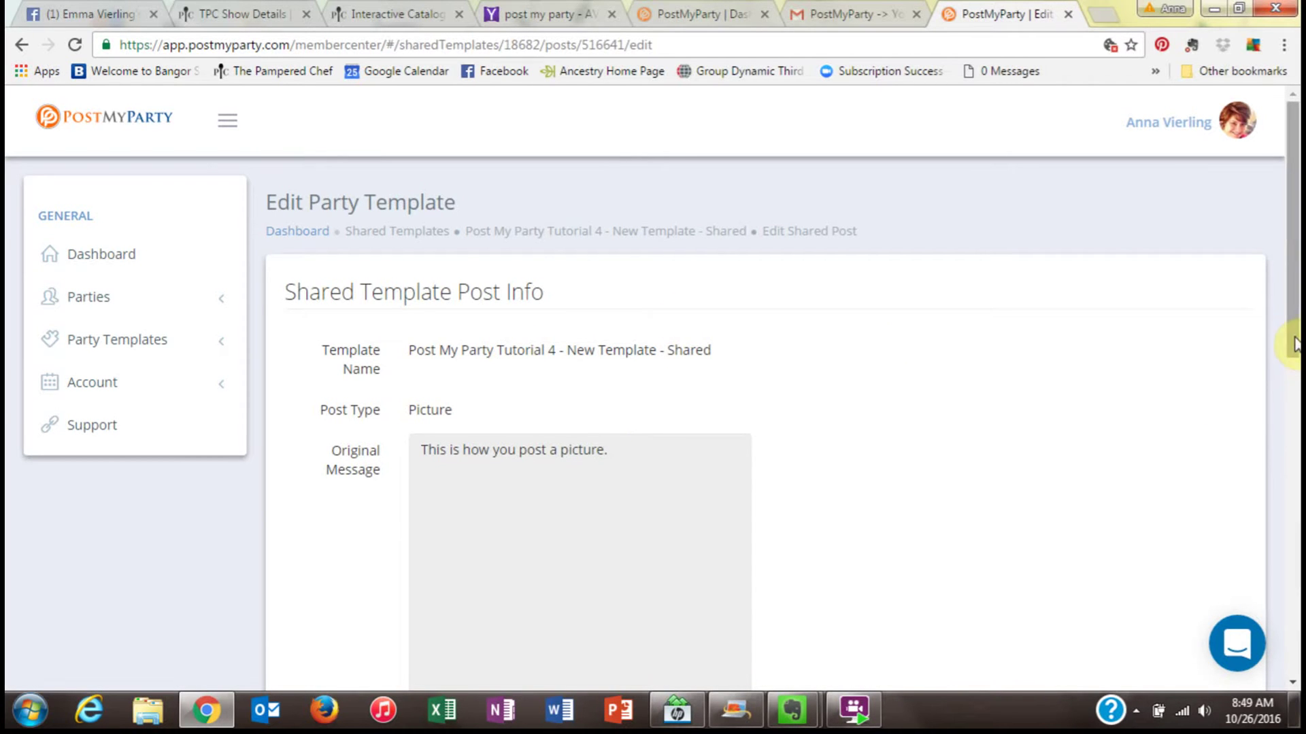
- Write "Who wants a debt-free holiday?" as the message of the picture post
drag(1296, 334, 1296, 406)
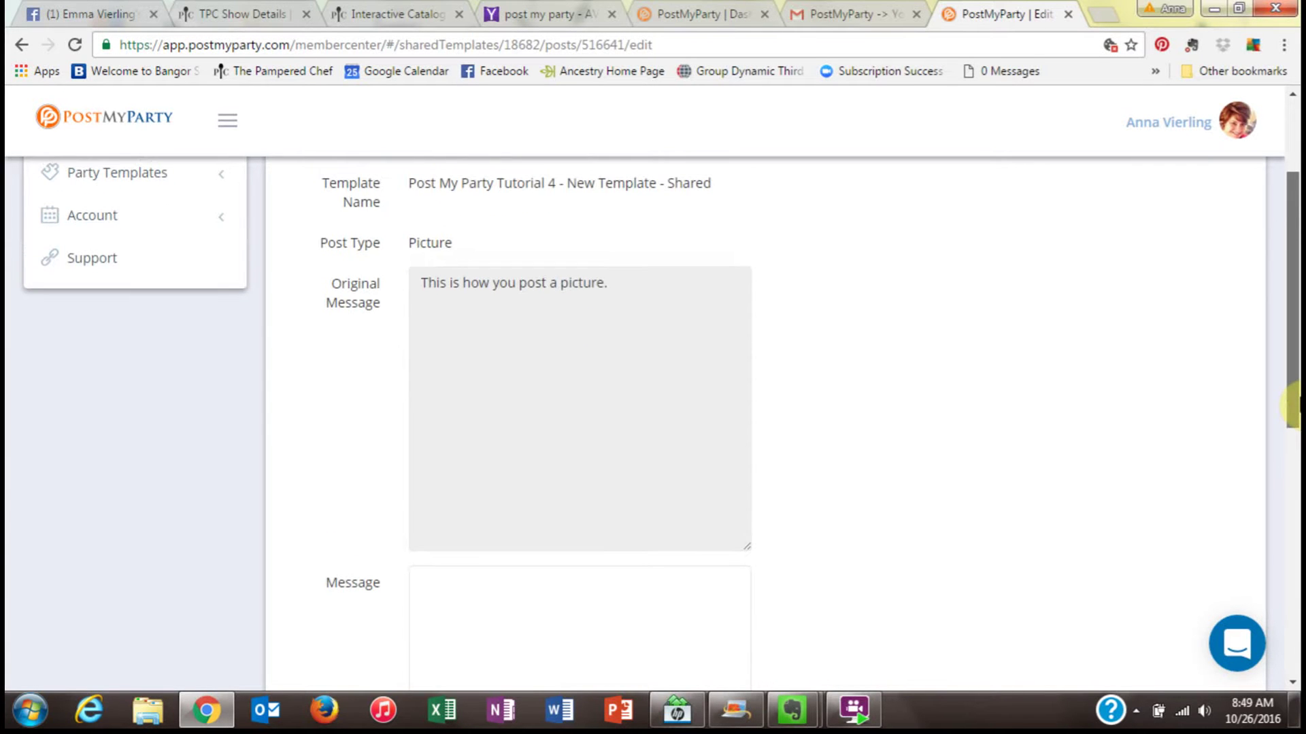
drag(1295, 406, 1104, 537)
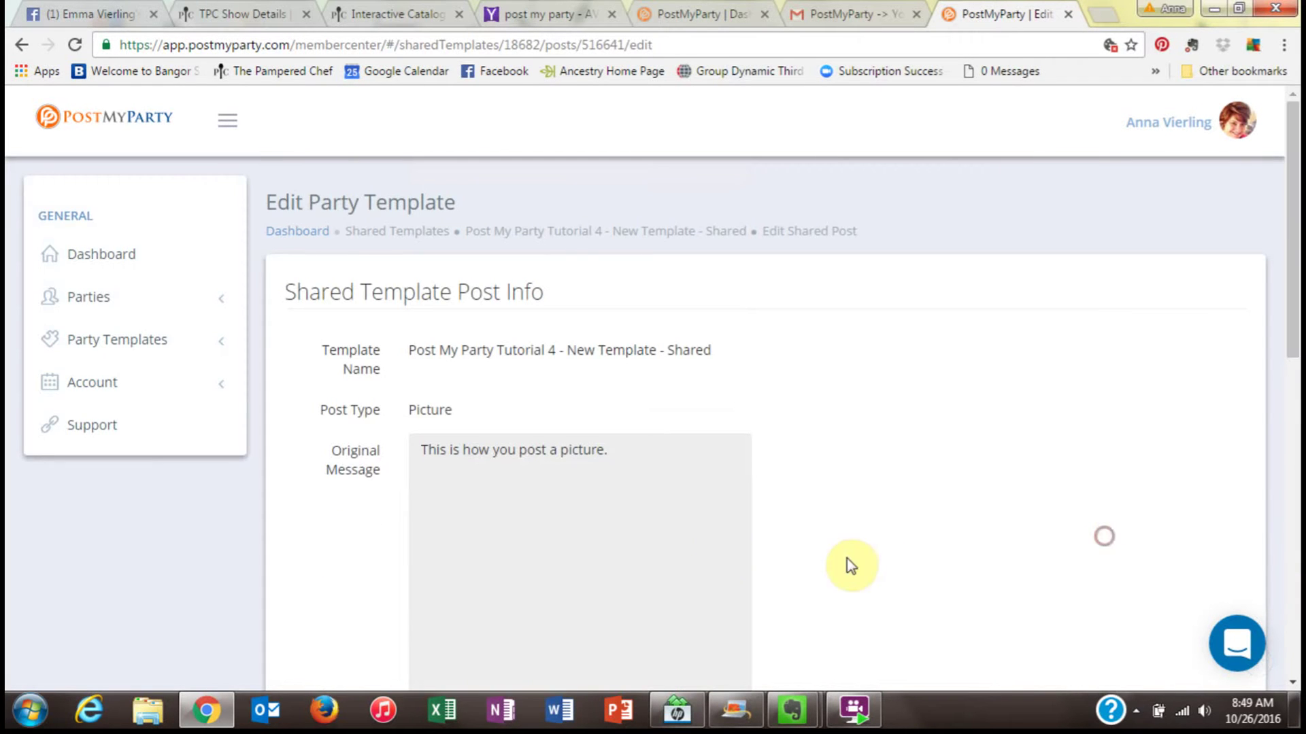
drag(1296, 231, 1296, 428)
click(494, 306)
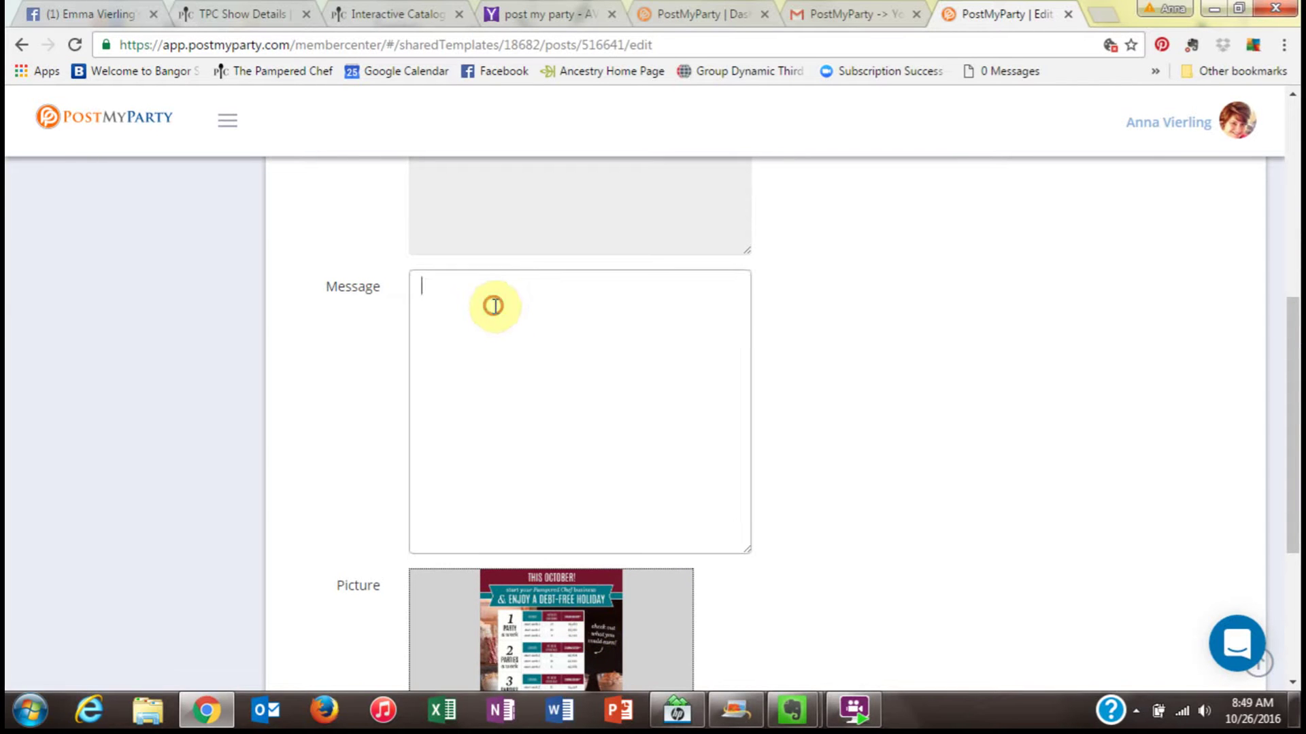
text(Who wants a debit)
key(BackSpace)
key(BackSpace)
text(t)
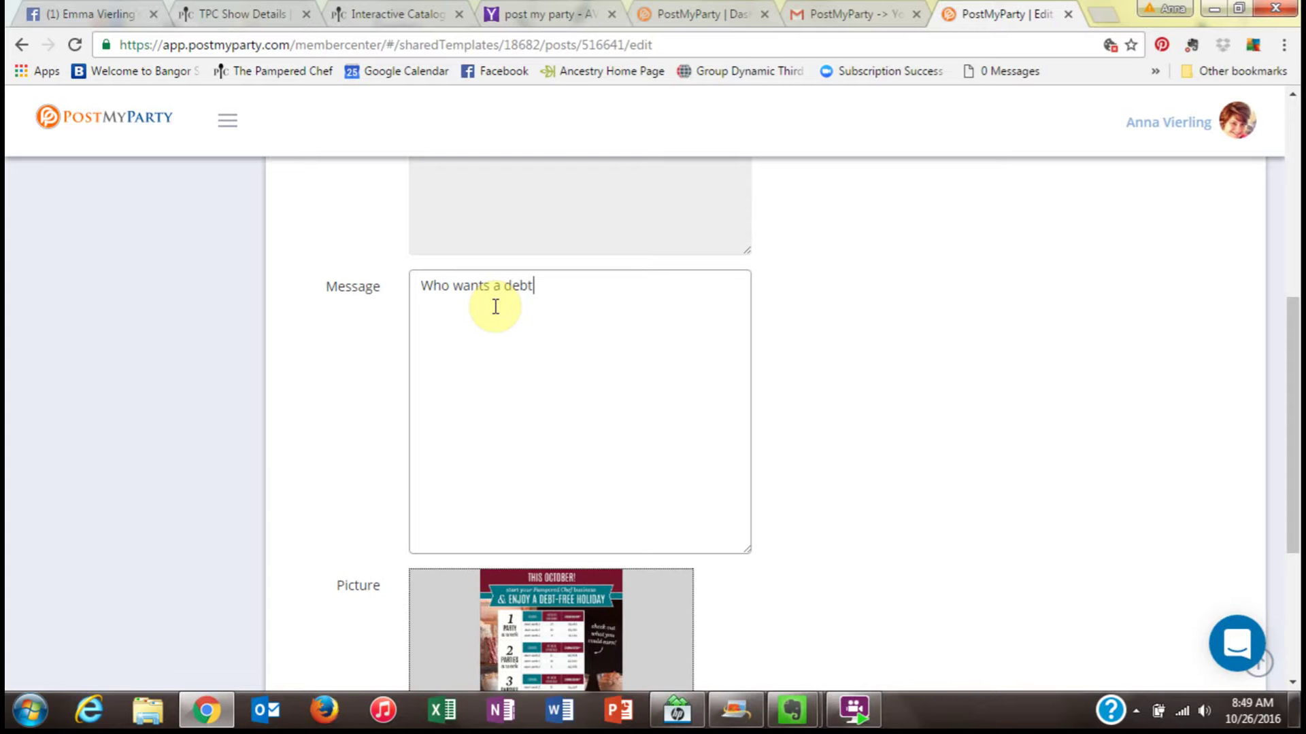
text(-free holiday?)
- Check the picture post's image and schedule details and advance to the following post
drag(1296, 401, 1297, 521)
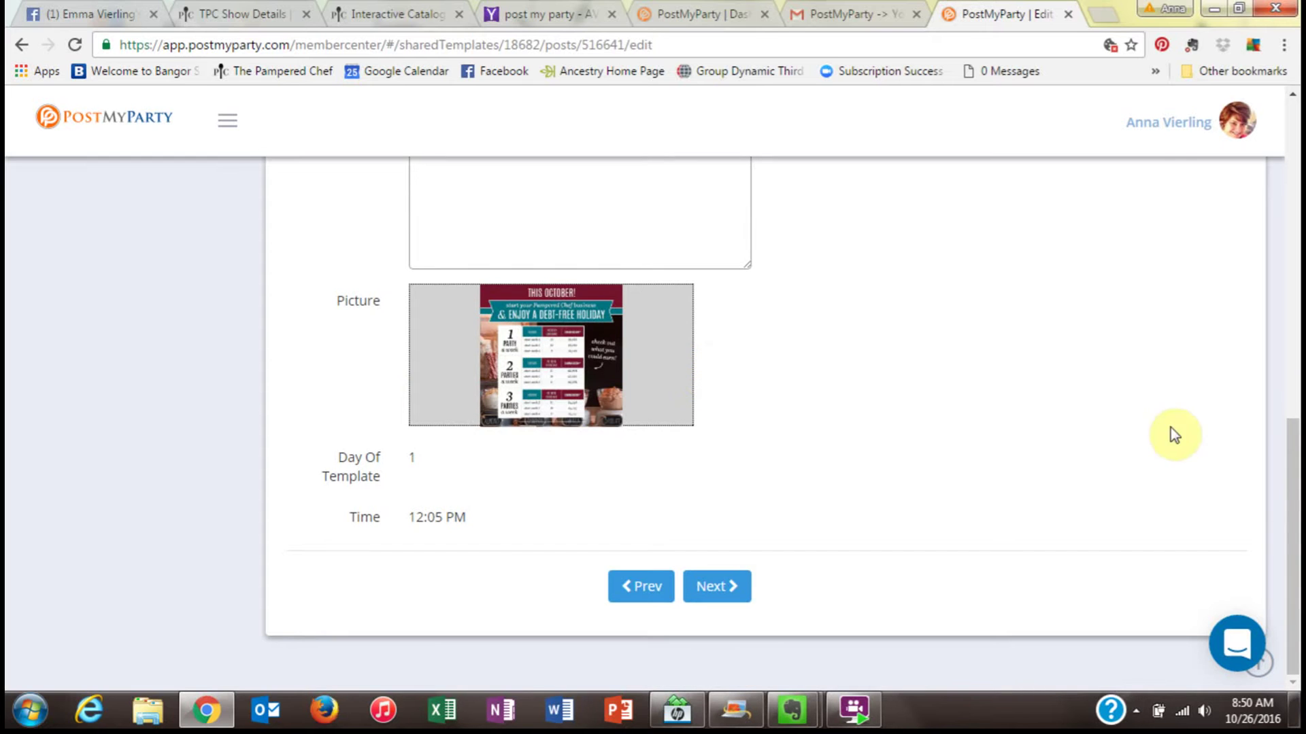
mouse_move(1287, 576)
mouse_down()
mouse_move(1297, 342)
mouse_move(1296, 584)
mouse_up()
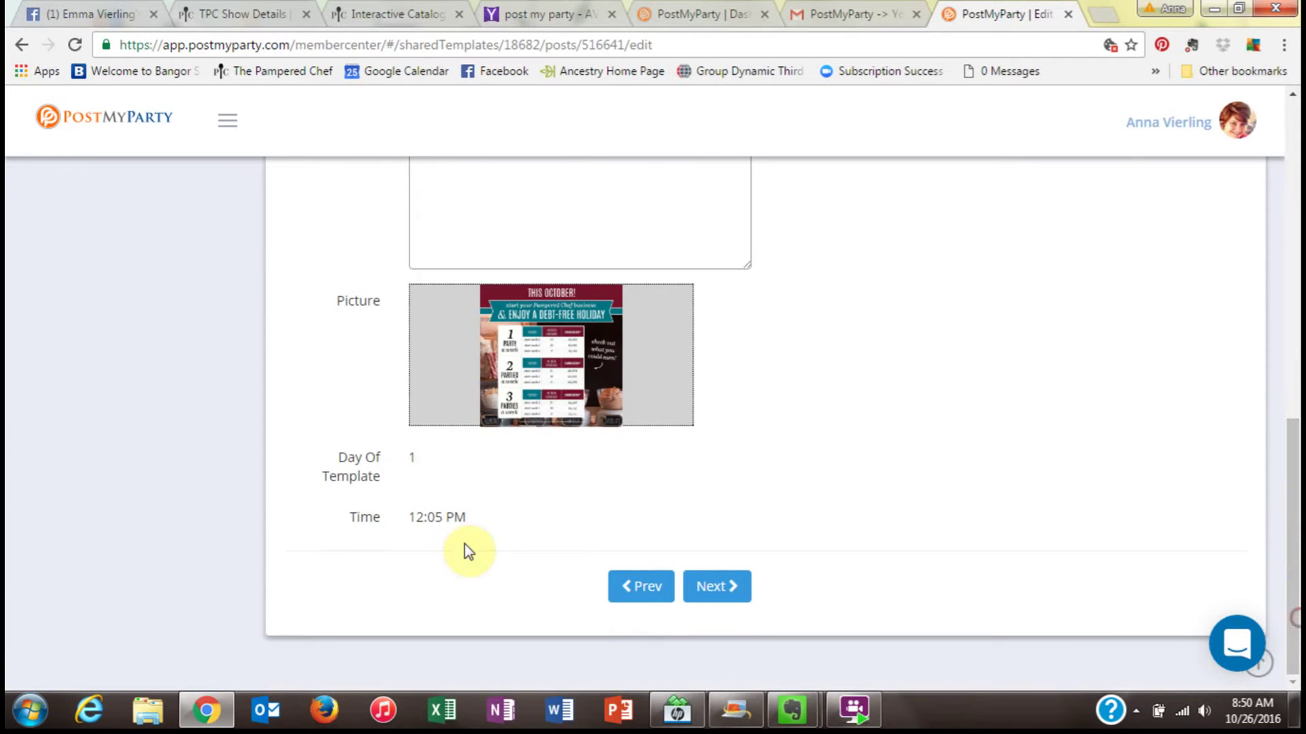
click(708, 598)
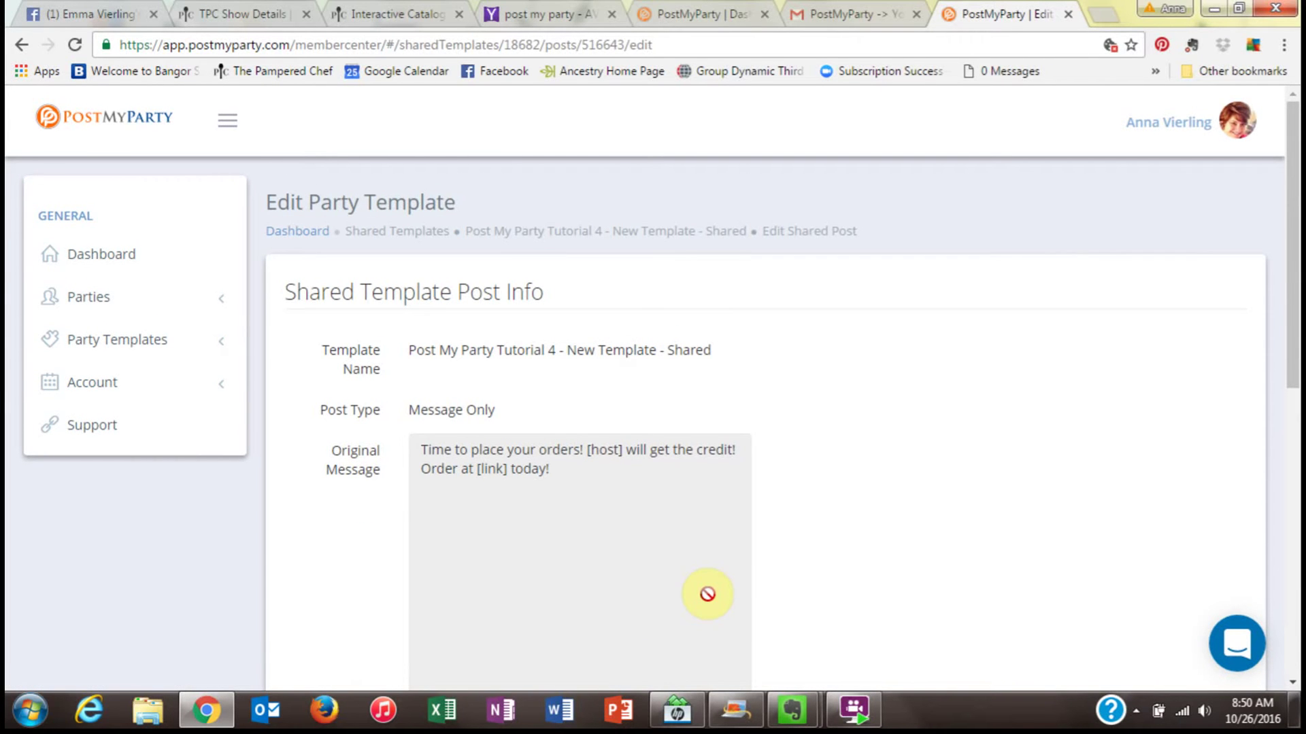
- Copy the original message into the message-only post's Message field and finish importing the shared template
drag(1297, 202, 1291, 242)
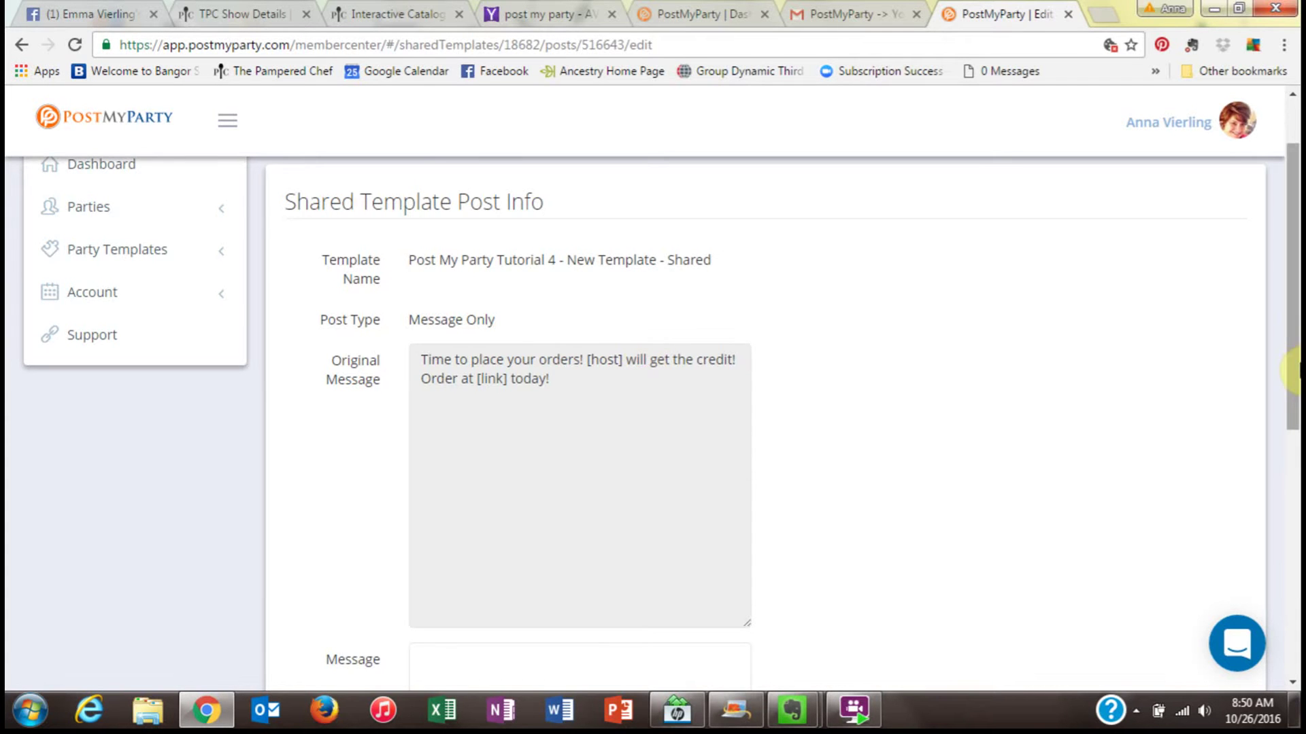
drag(1295, 374, 1296, 418)
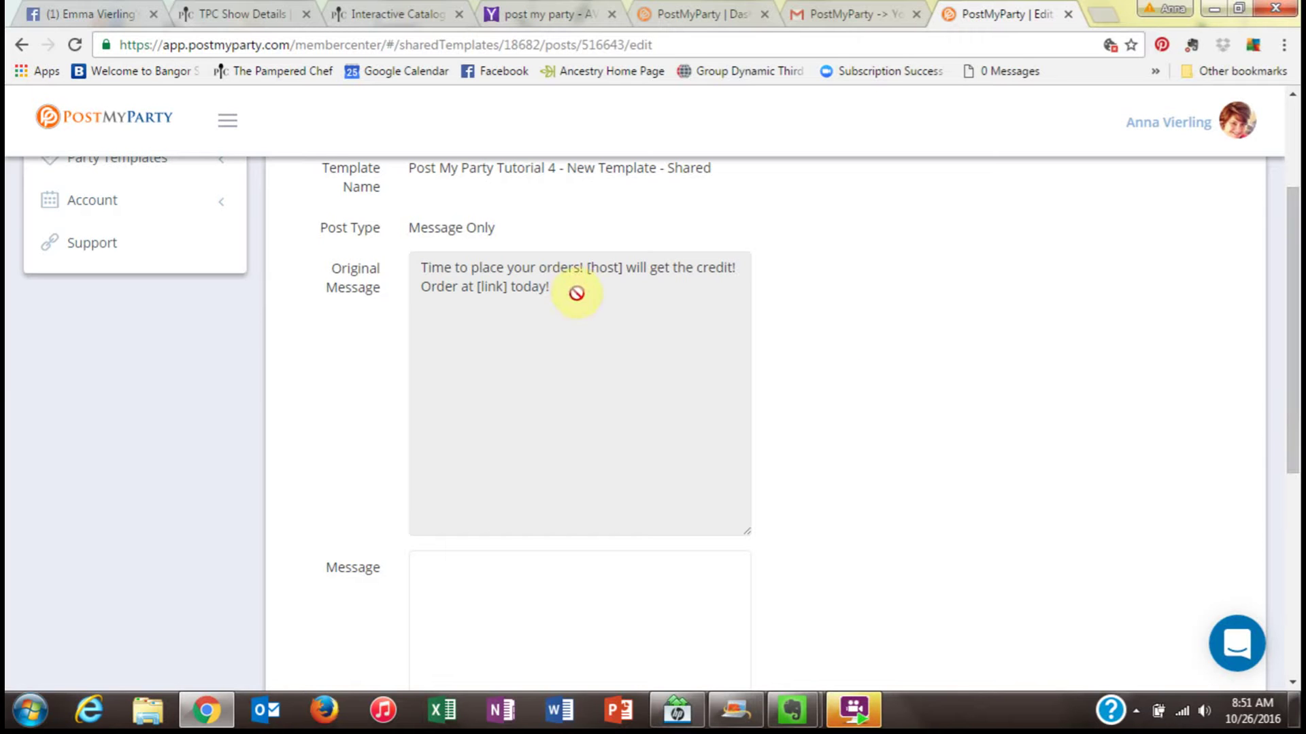
drag(574, 291, 420, 258)
right_click(431, 270)
click(472, 287)
click(443, 560)
right_click(444, 562)
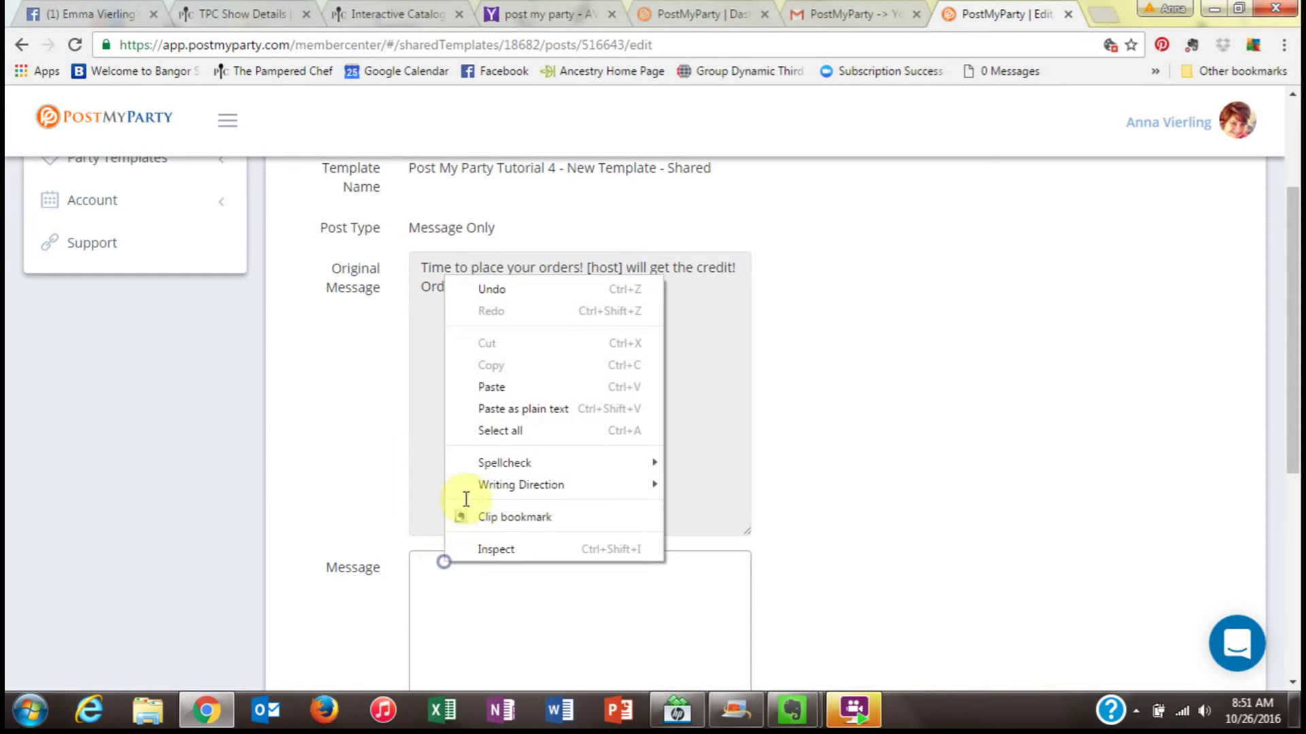
click(511, 387)
scroll(1297, 534, down, 3)
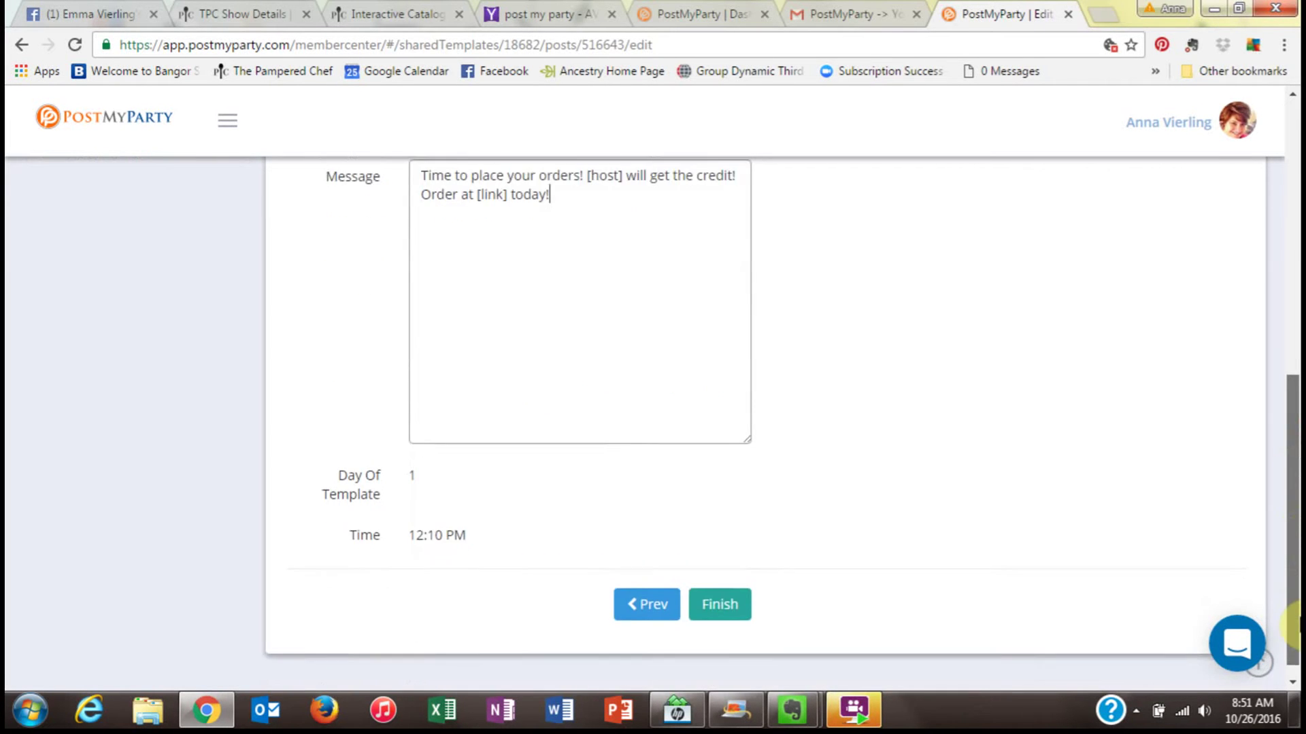
click(731, 593)
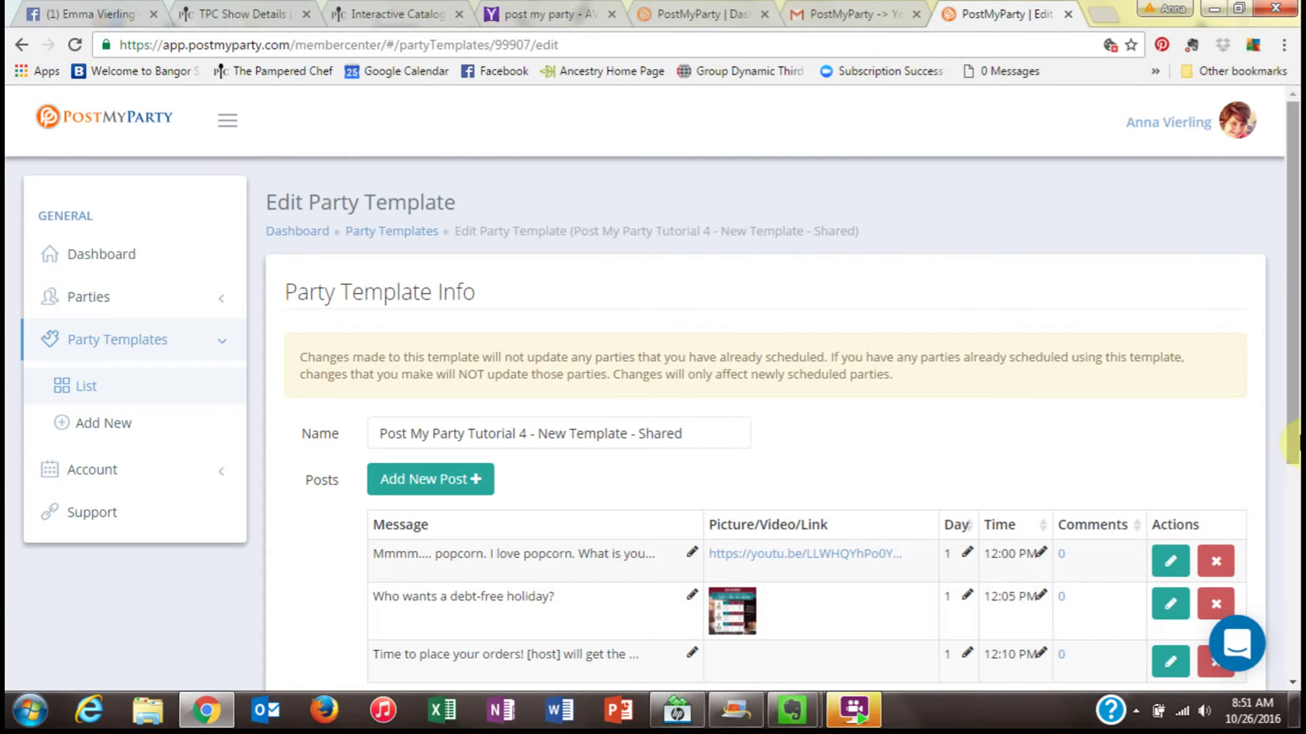
- Inspect the quick time and day settings of the popcorn post in the template's post list, leaving them unchanged
drag(1295, 446, 1295, 529)
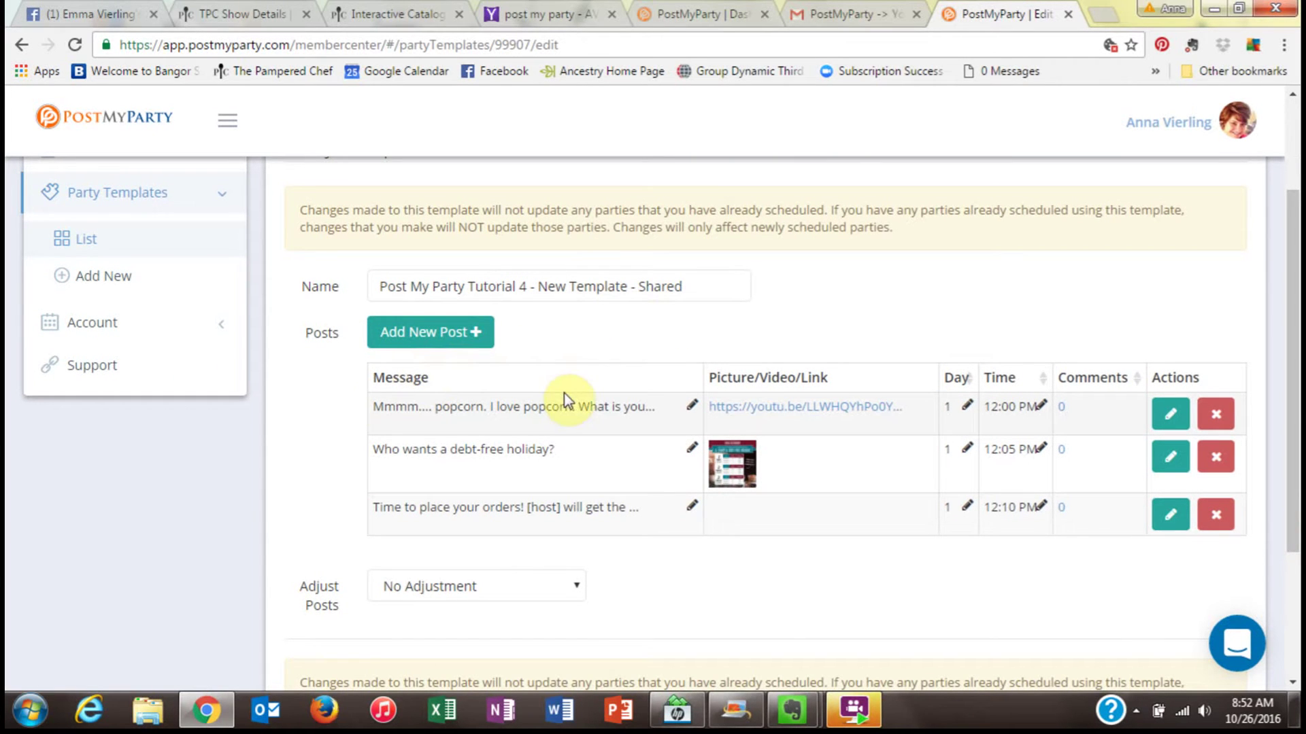
drag(1295, 309, 1295, 360)
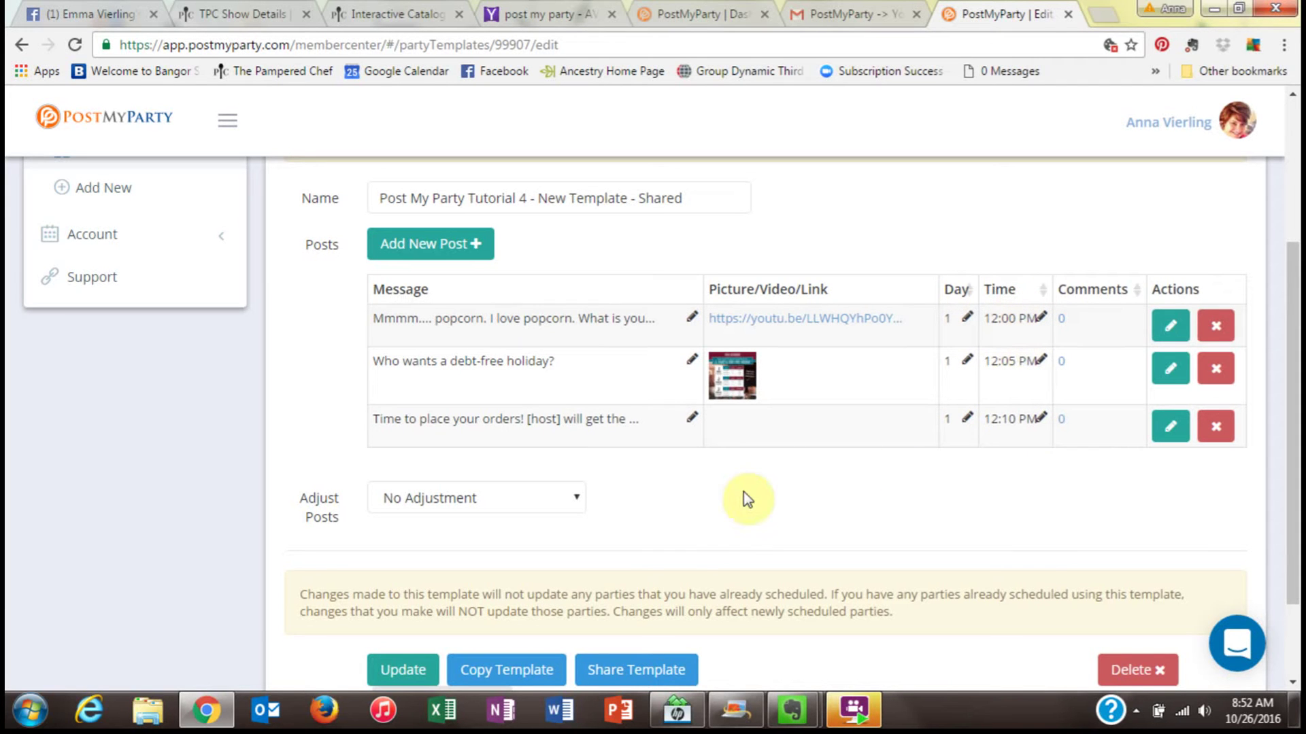
click(1044, 320)
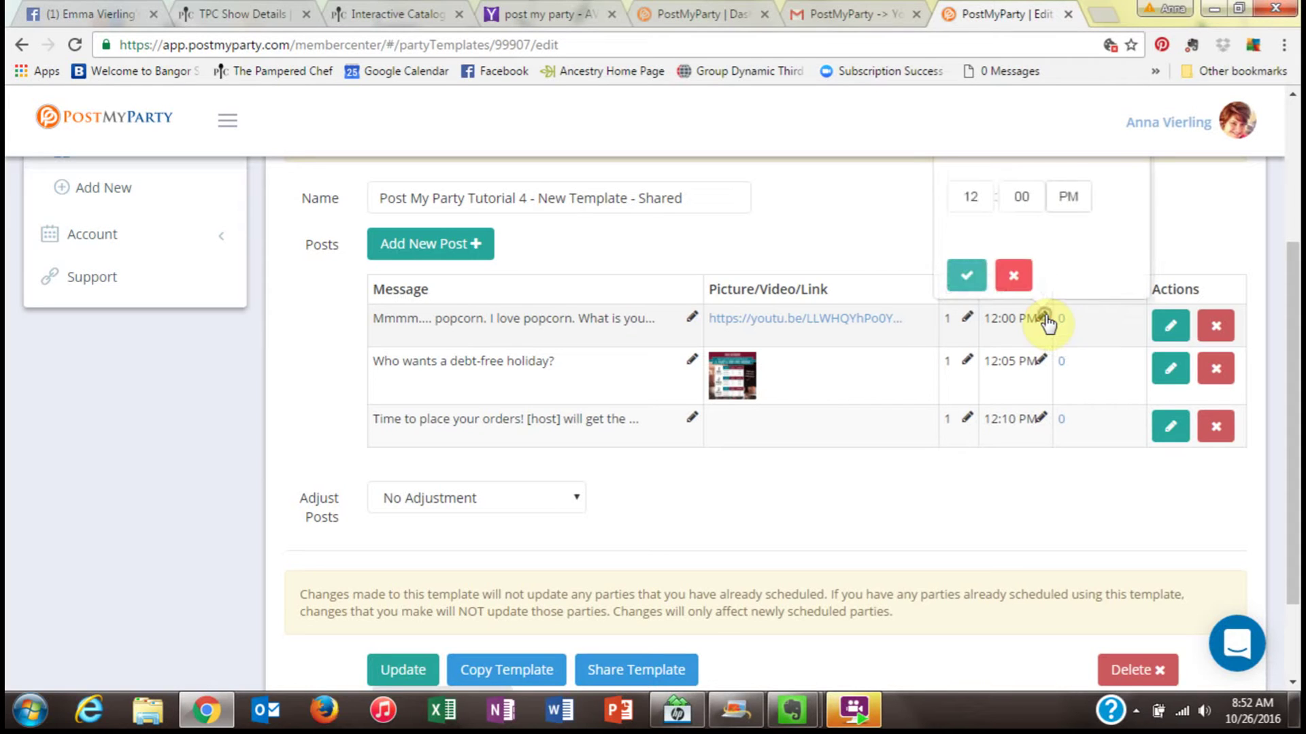
click(1004, 282)
click(969, 317)
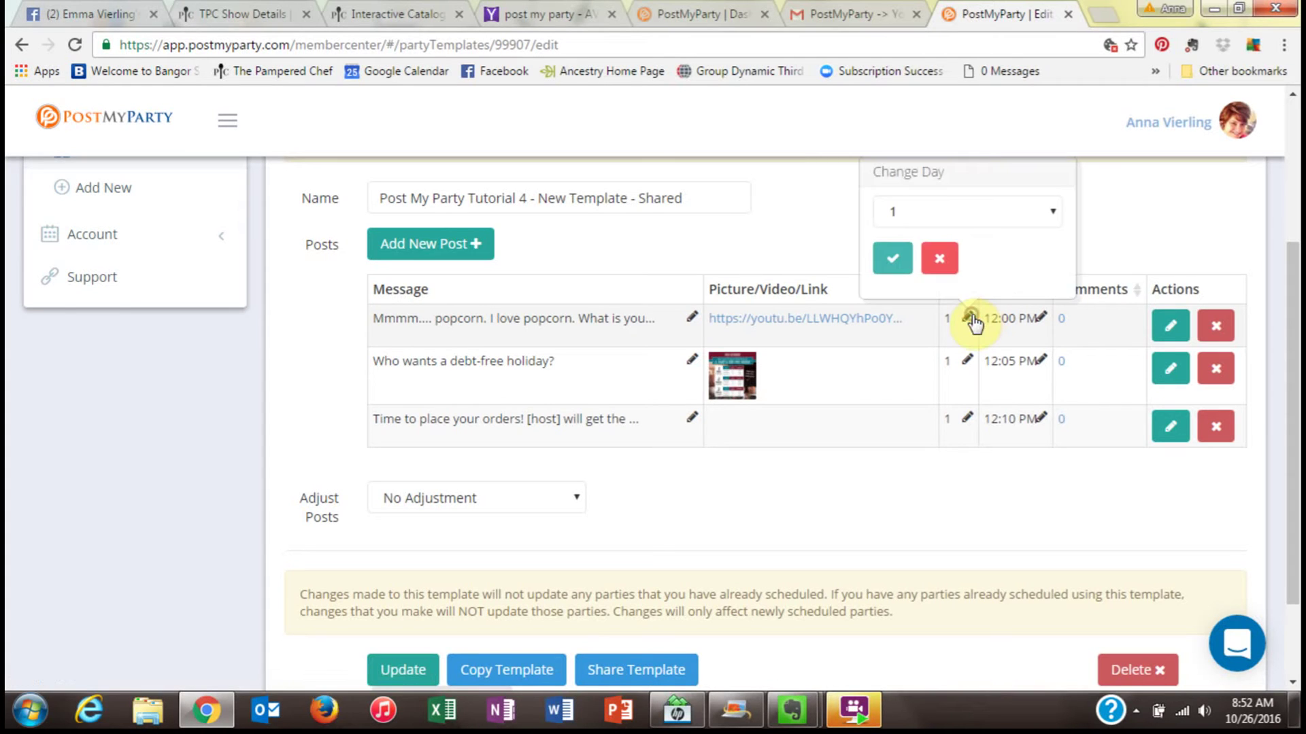
click(940, 263)
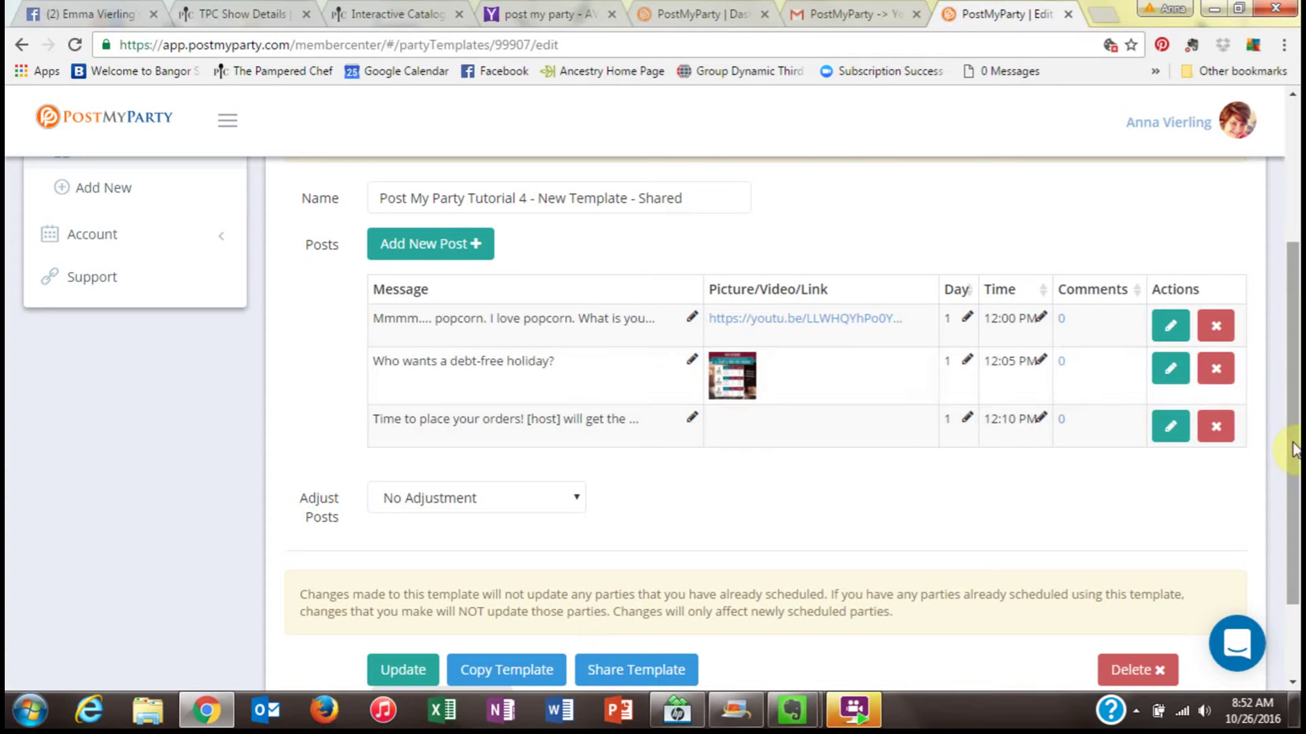
- Open the "Who wants a debt-free holiday?" post for full editing, review its settings, and return to the template
click(1174, 374)
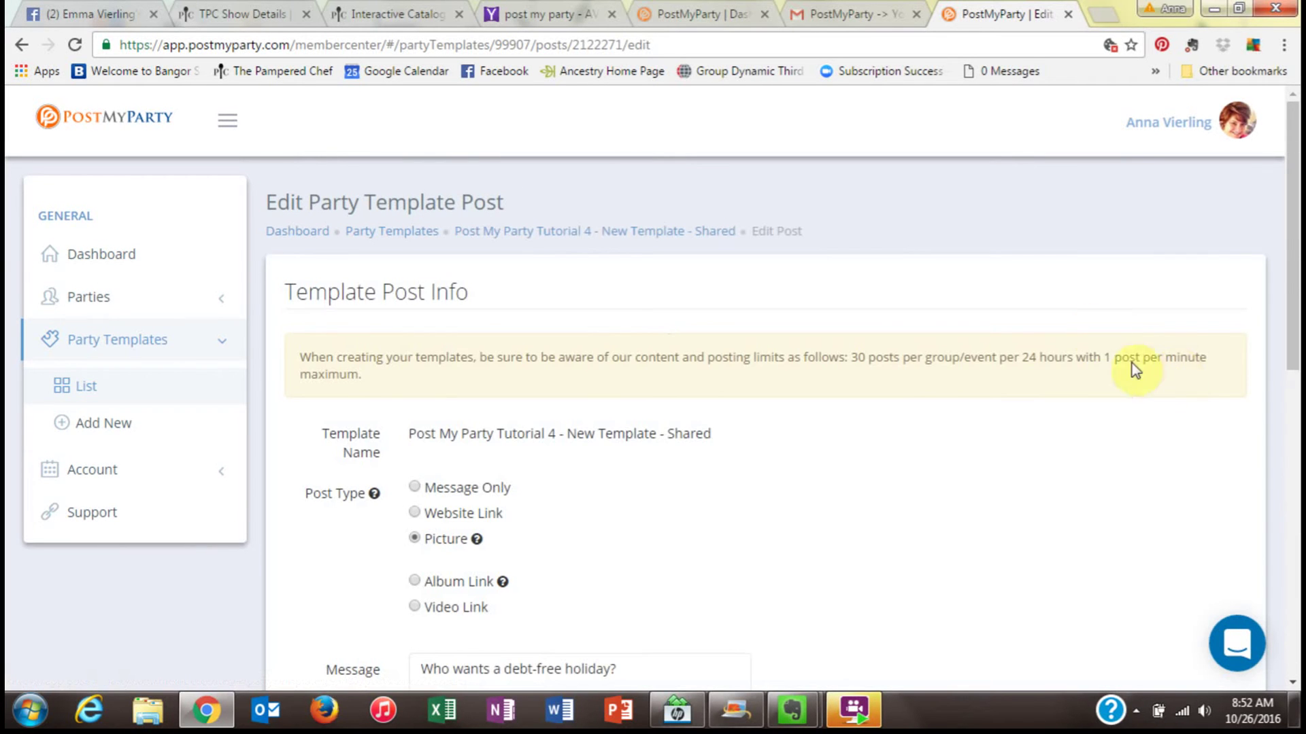
drag(1294, 246, 1296, 527)
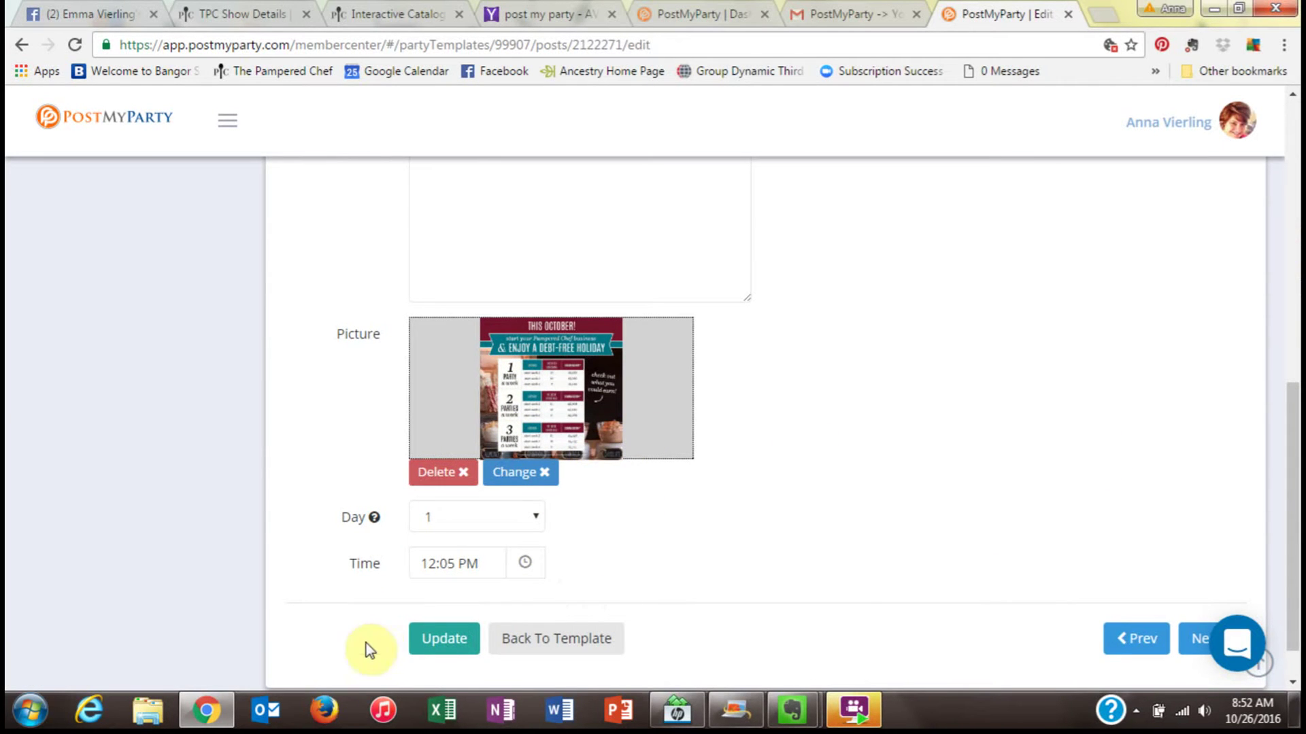
click(528, 639)
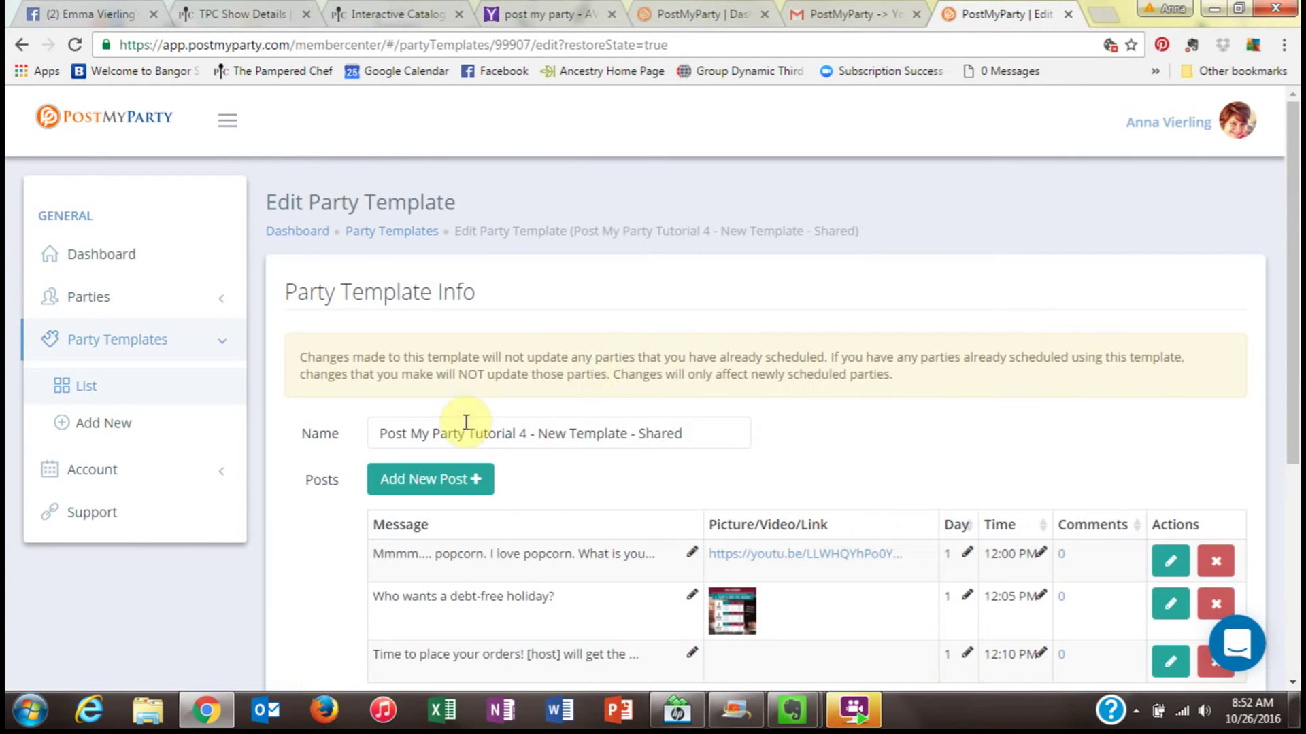
- Review the time-shift options for adjusting all posts, keep No Adjustment, and return to the list of party templates
drag(1296, 306, 1283, 478)
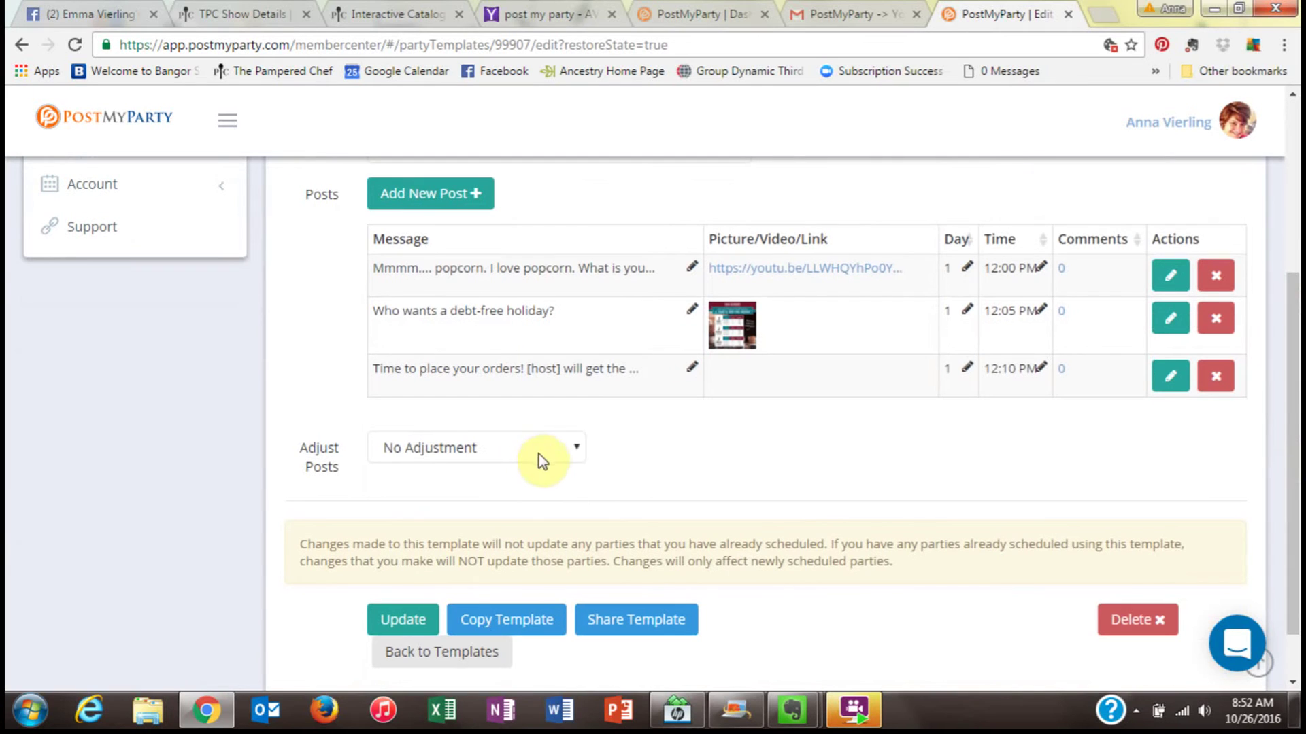
click(578, 451)
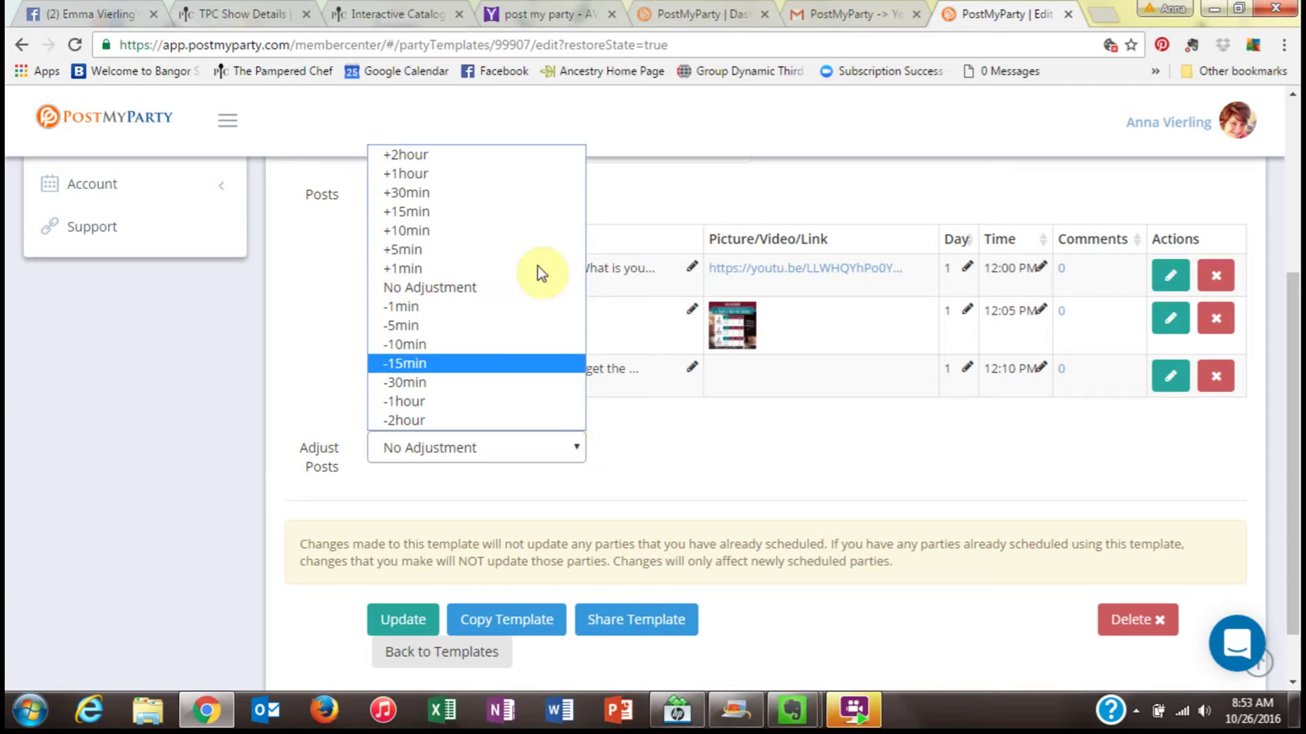
click(532, 289)
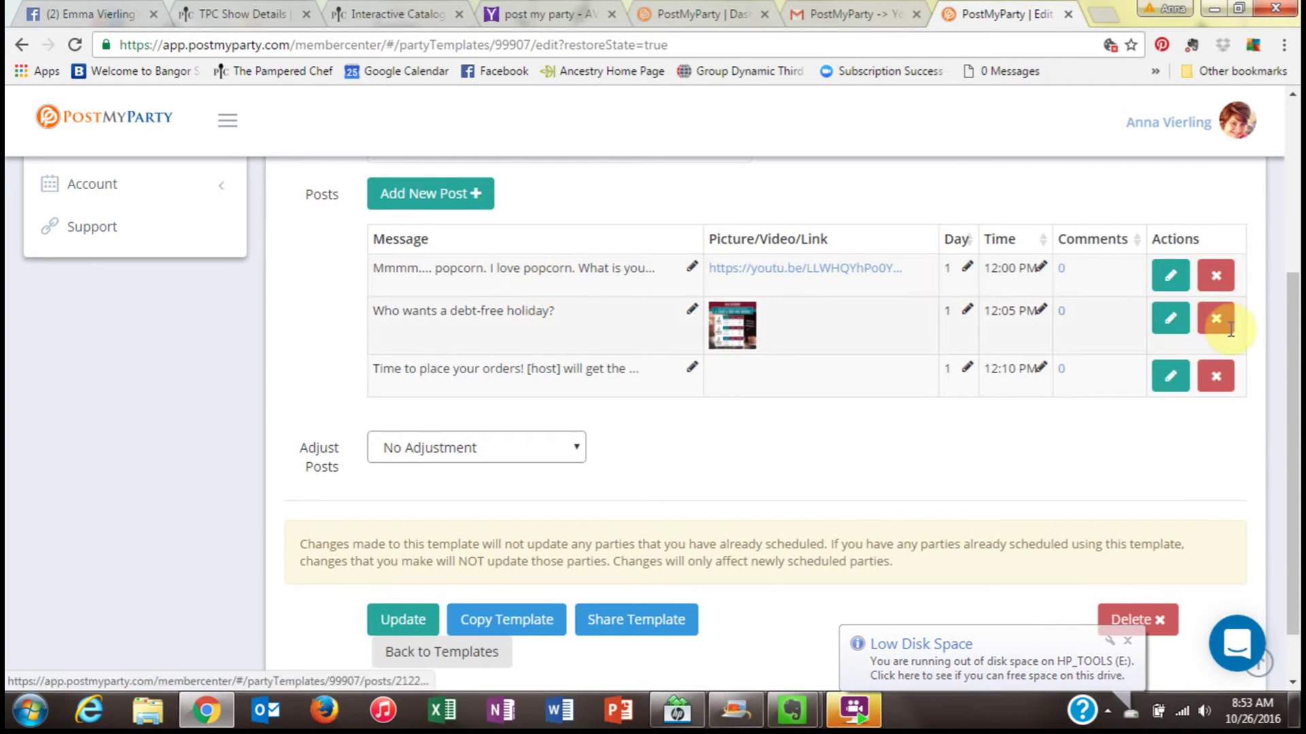
scroll(1295, 520, down, 1)
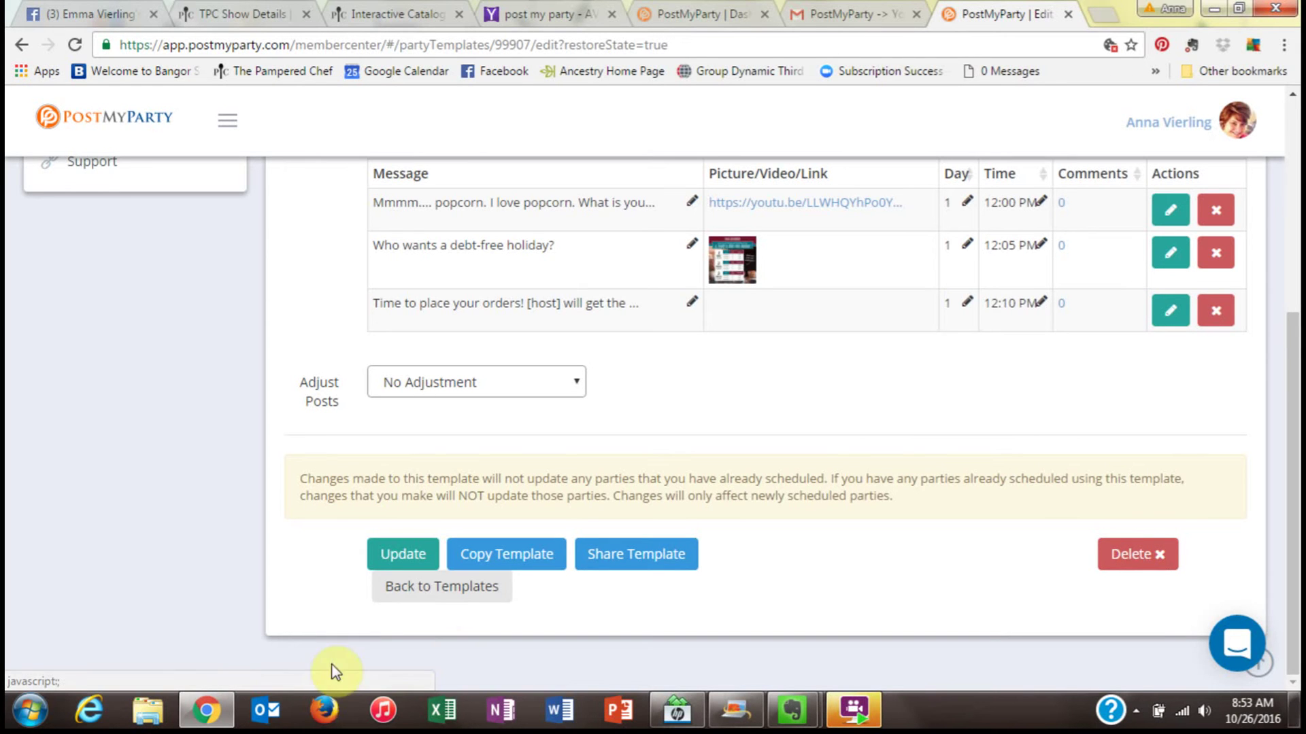
click(444, 588)
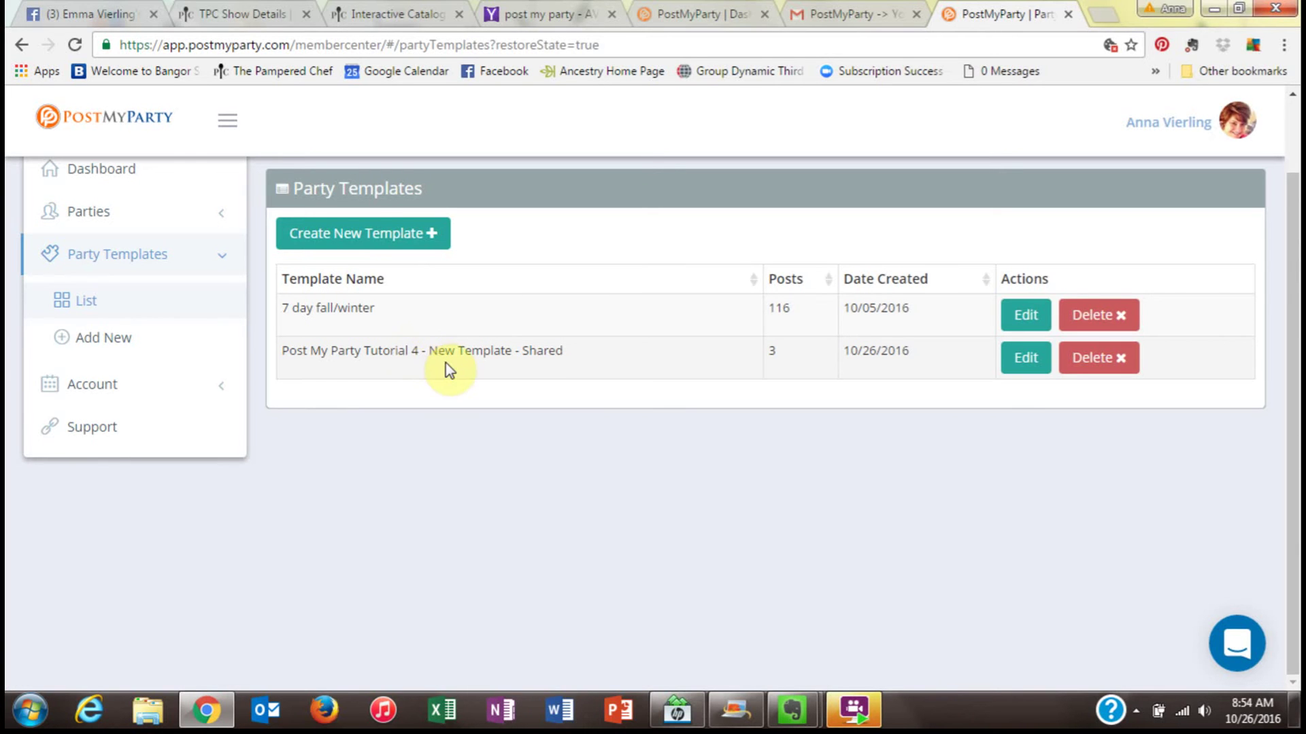
- Start scheduling a new party that copies its posts from the template "Post My Party Tutorial 4 - New Template - Shared"
click(107, 221)
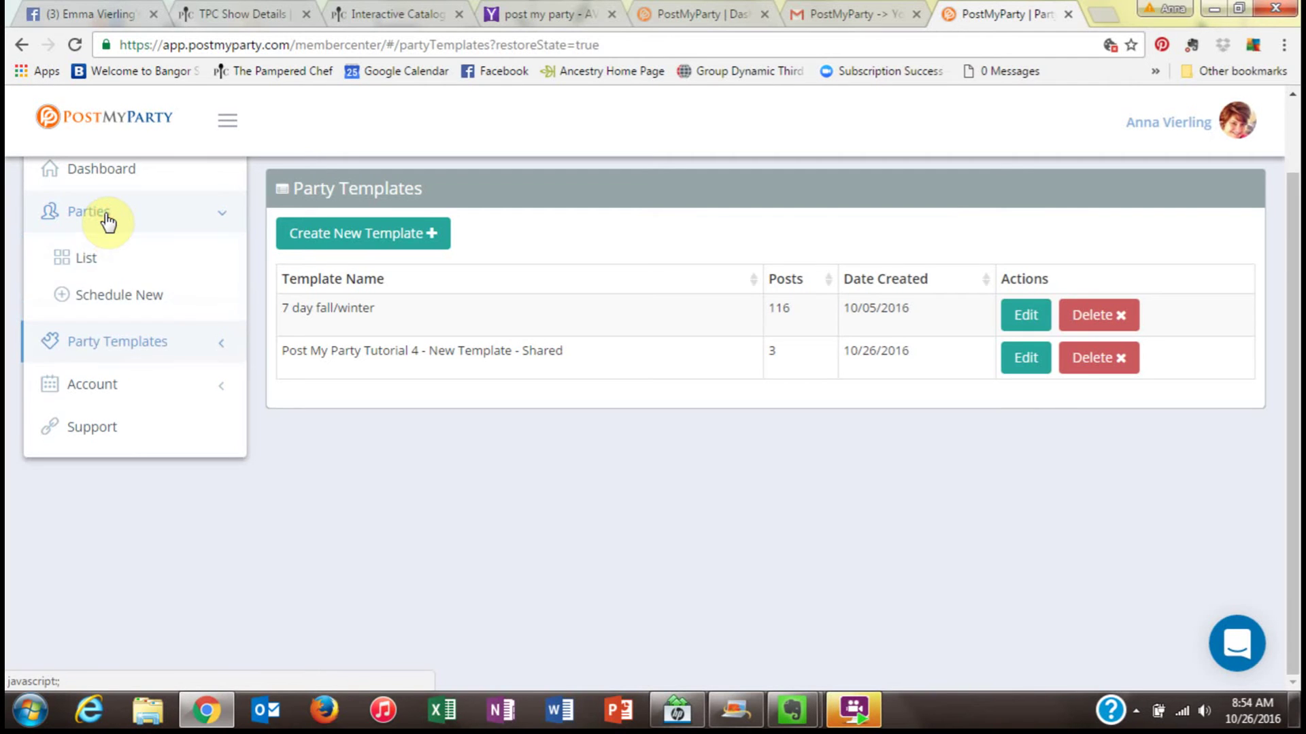
click(105, 299)
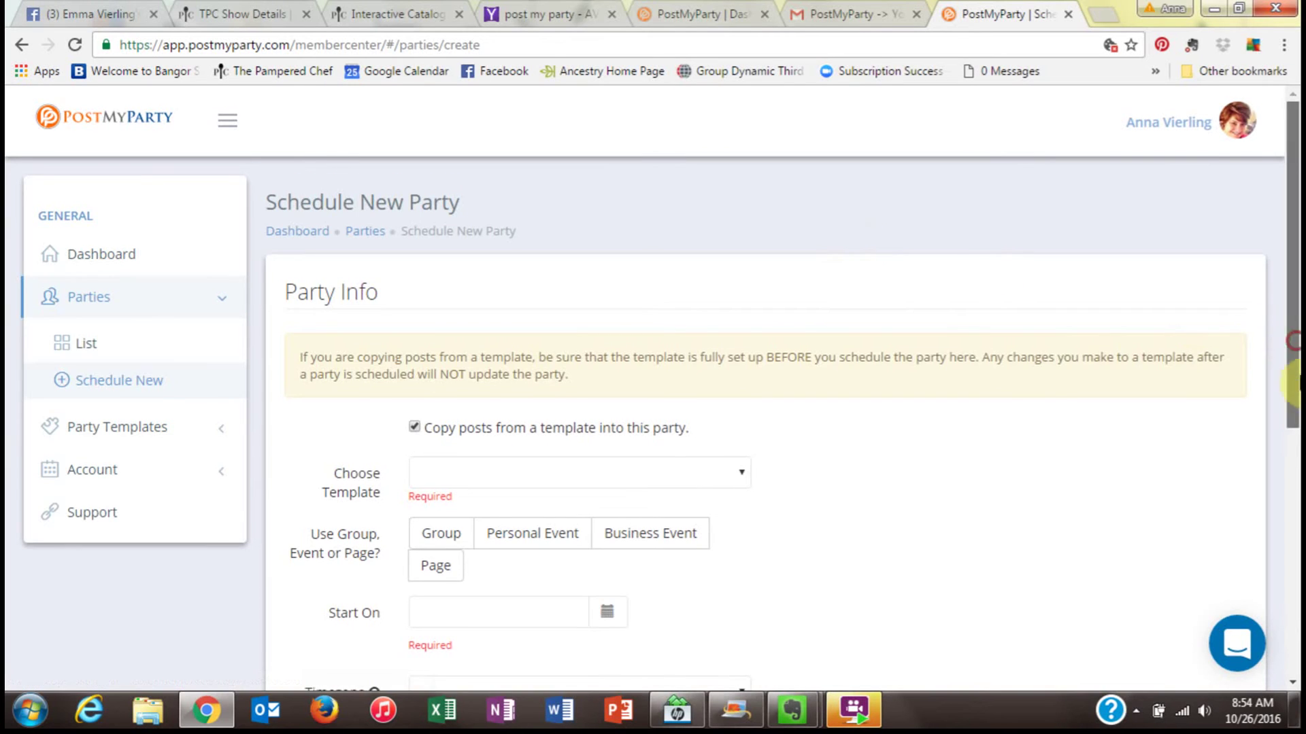
drag(1294, 344, 1296, 412)
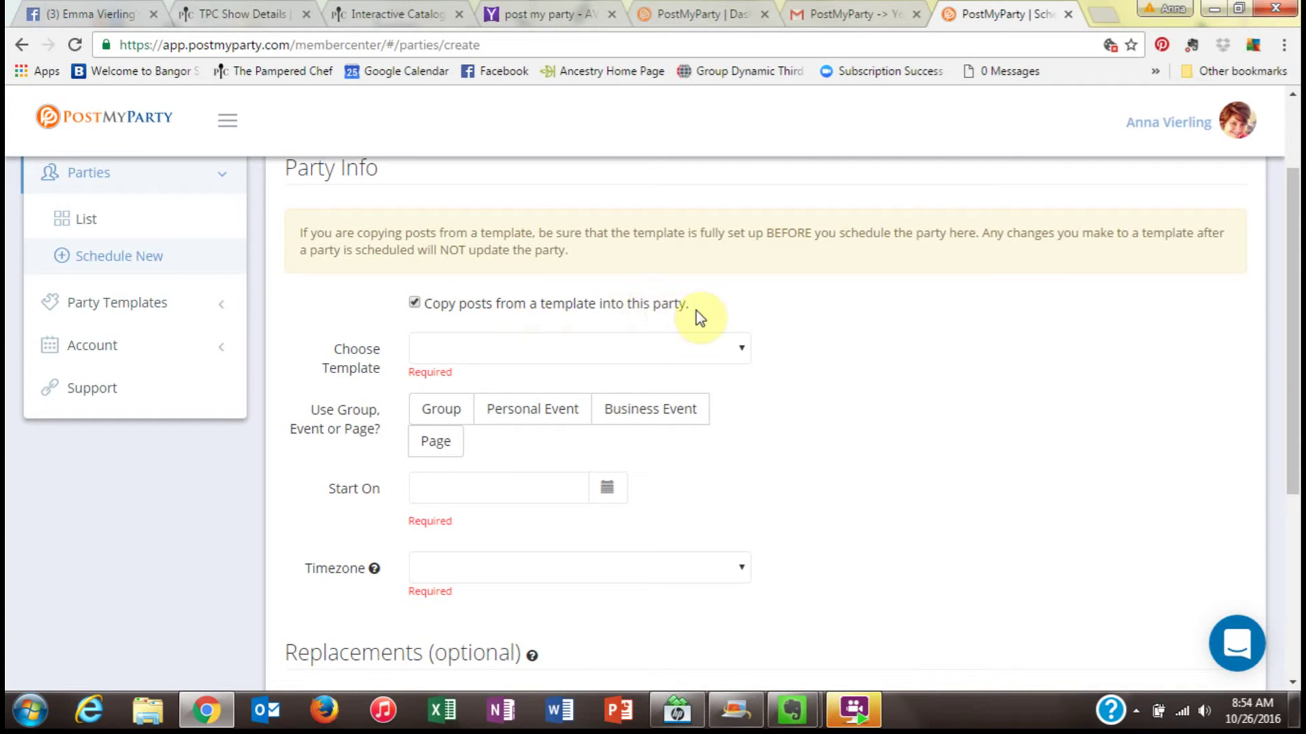
click(558, 352)
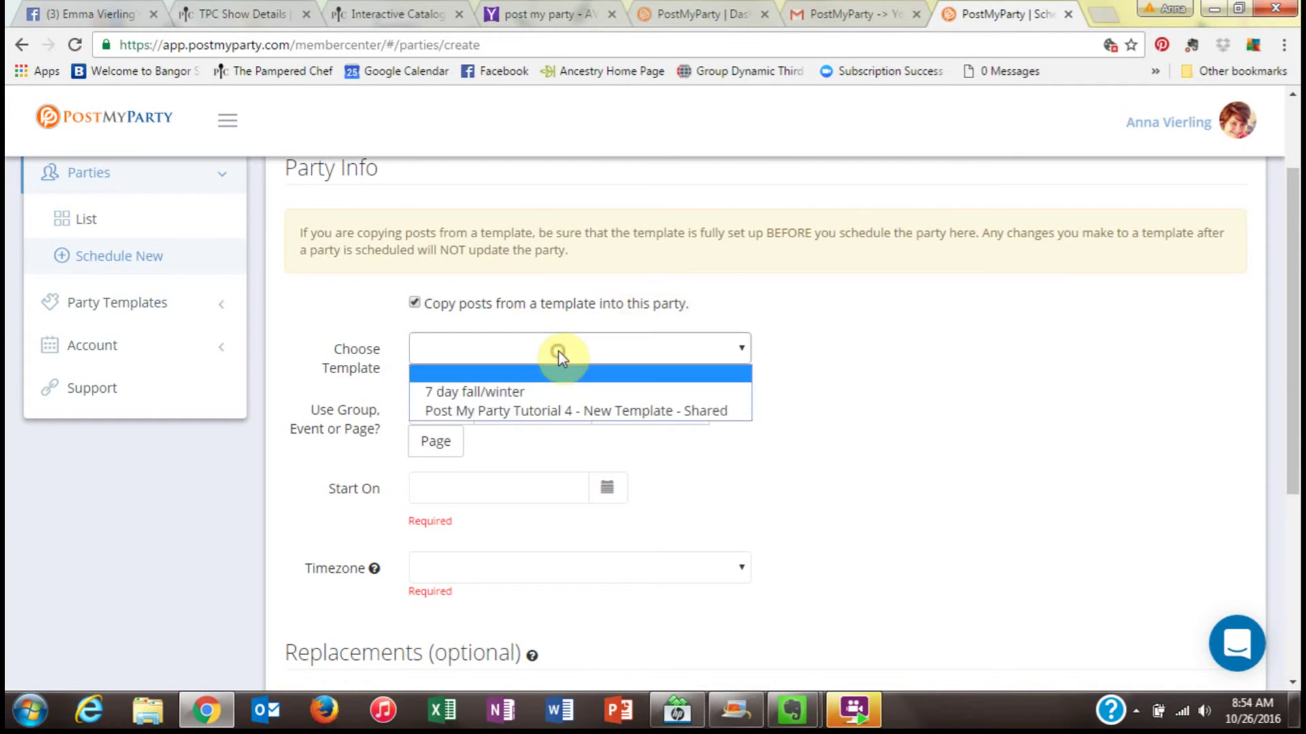
click(558, 412)
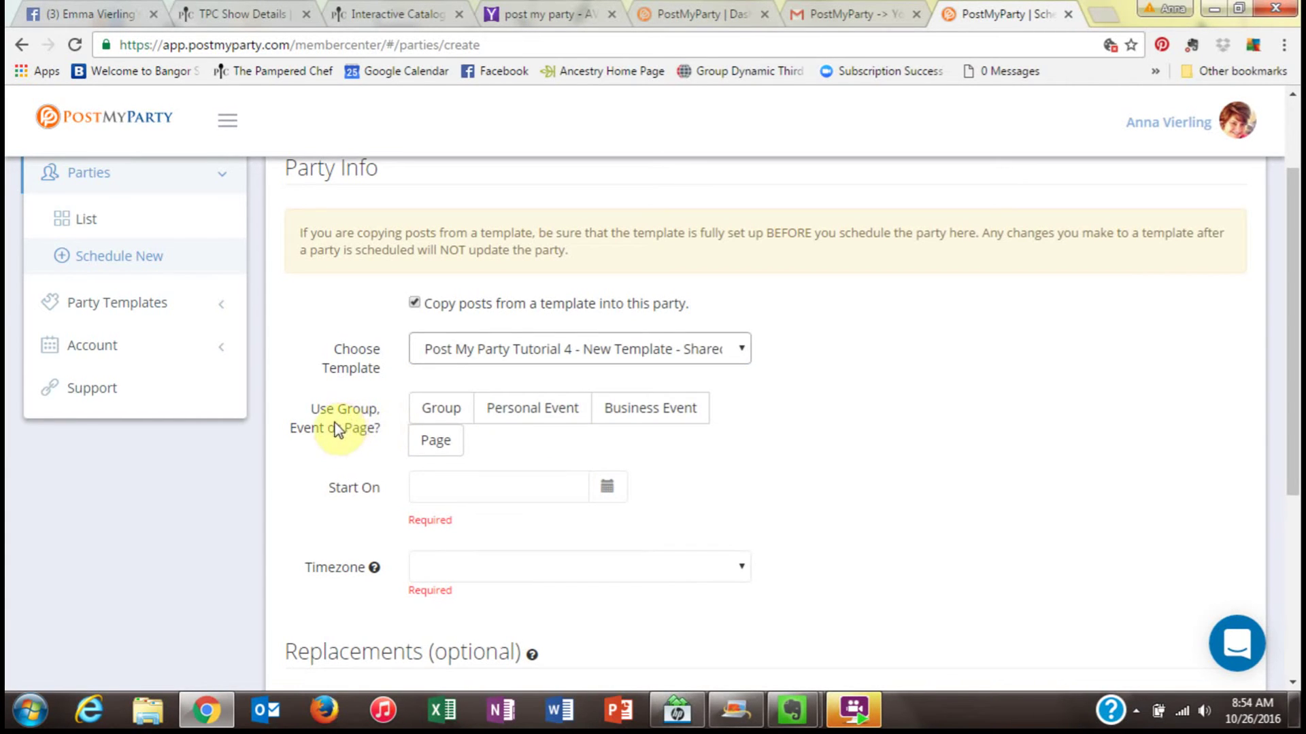
- Set the party to use a Personal Event and choose the host's Pampered Chef Party dated 11/01/2016
click(539, 414)
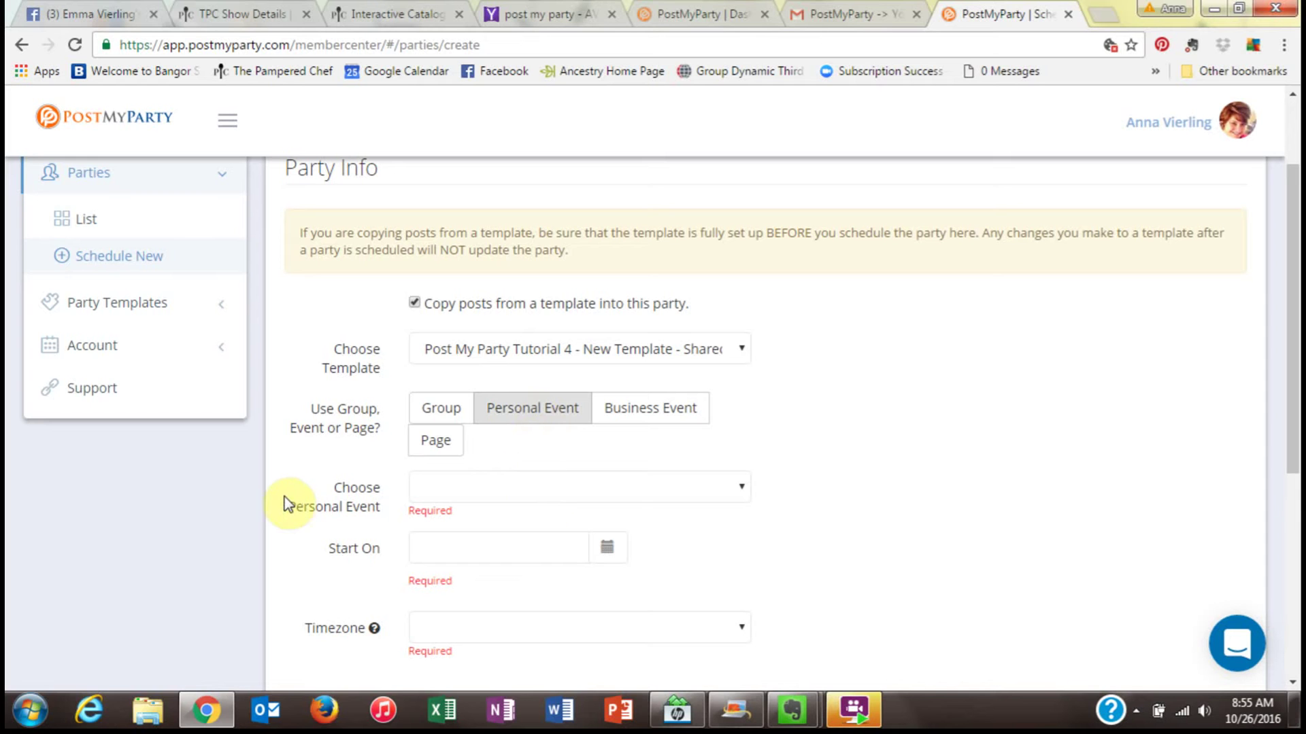
click(450, 493)
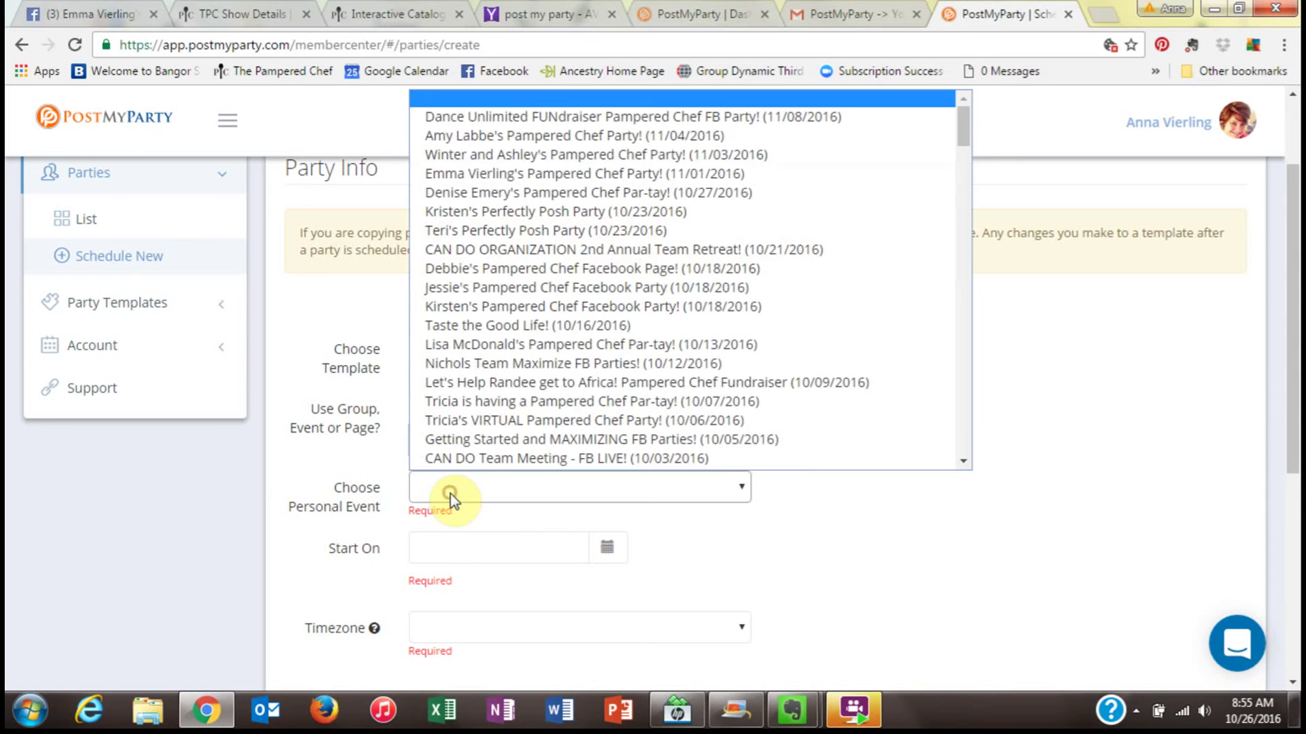
click(666, 175)
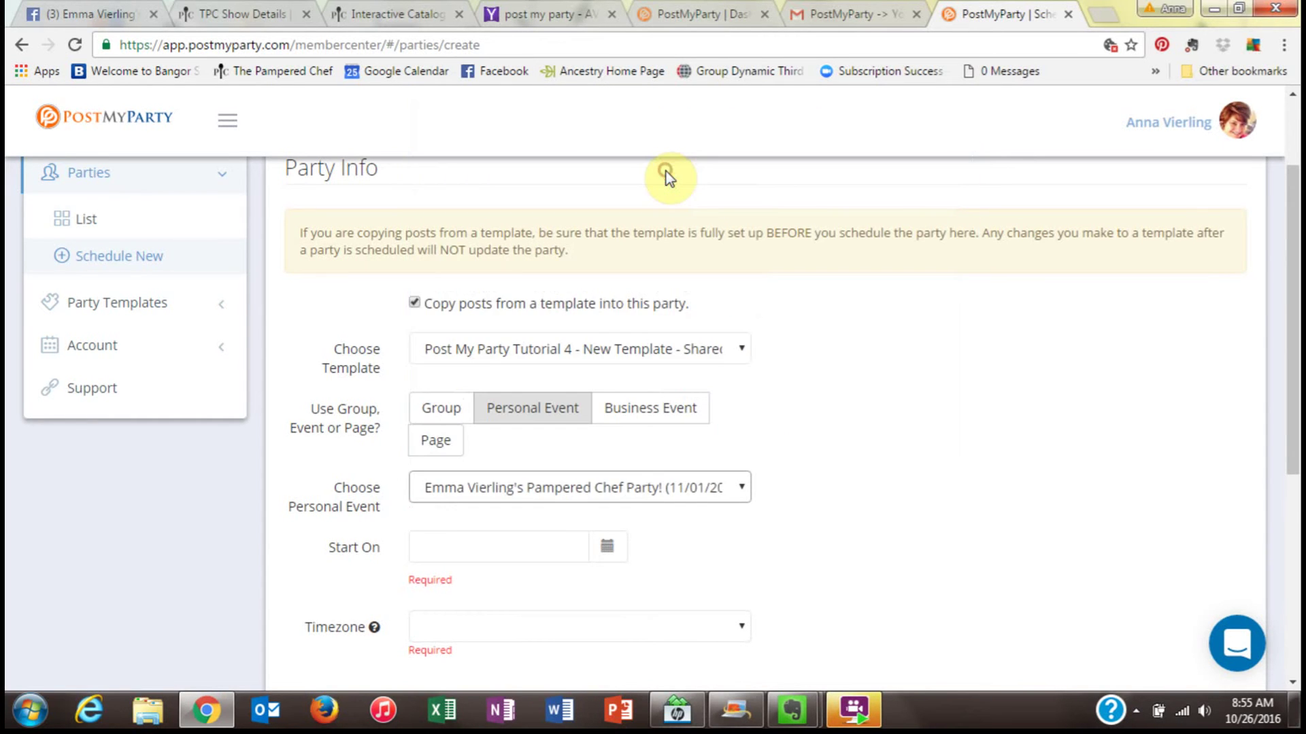
- Set the party's start date to 10/27/2016 and its timezone to (UTC-05:00) Eastern Time (US & Canada)
click(607, 548)
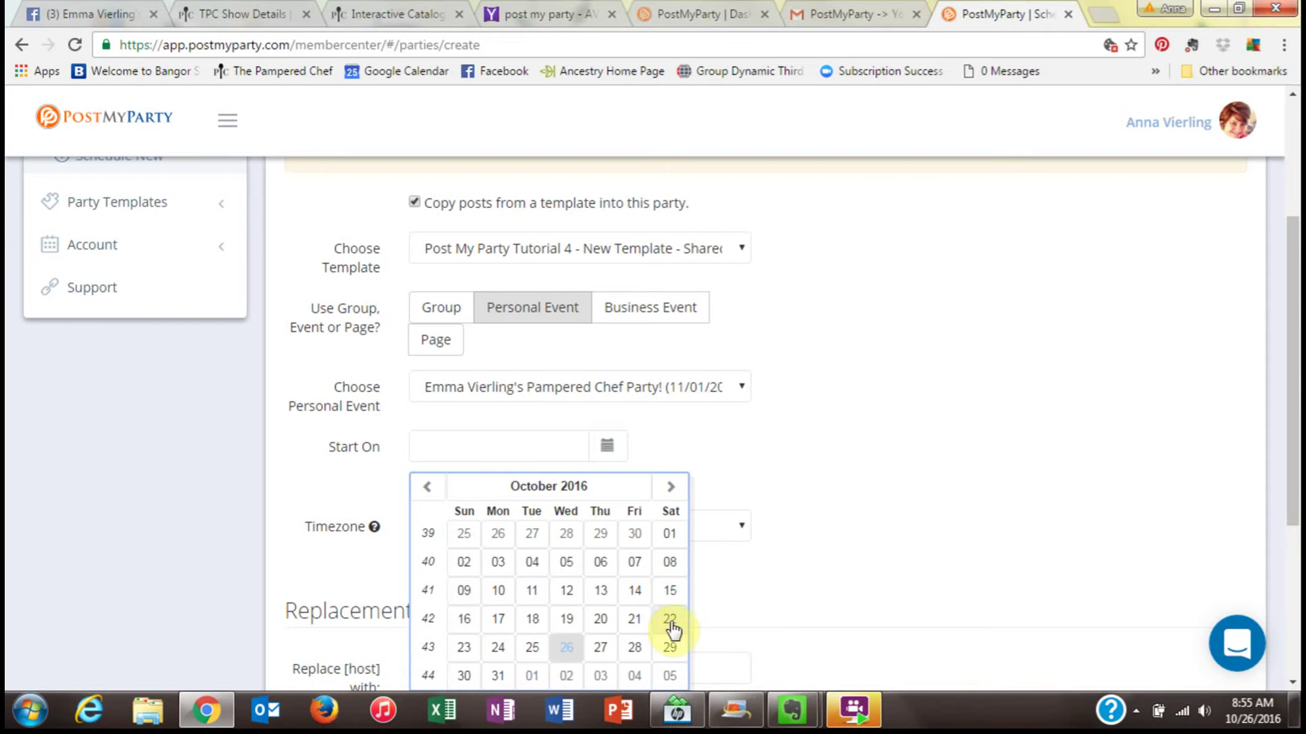
click(601, 647)
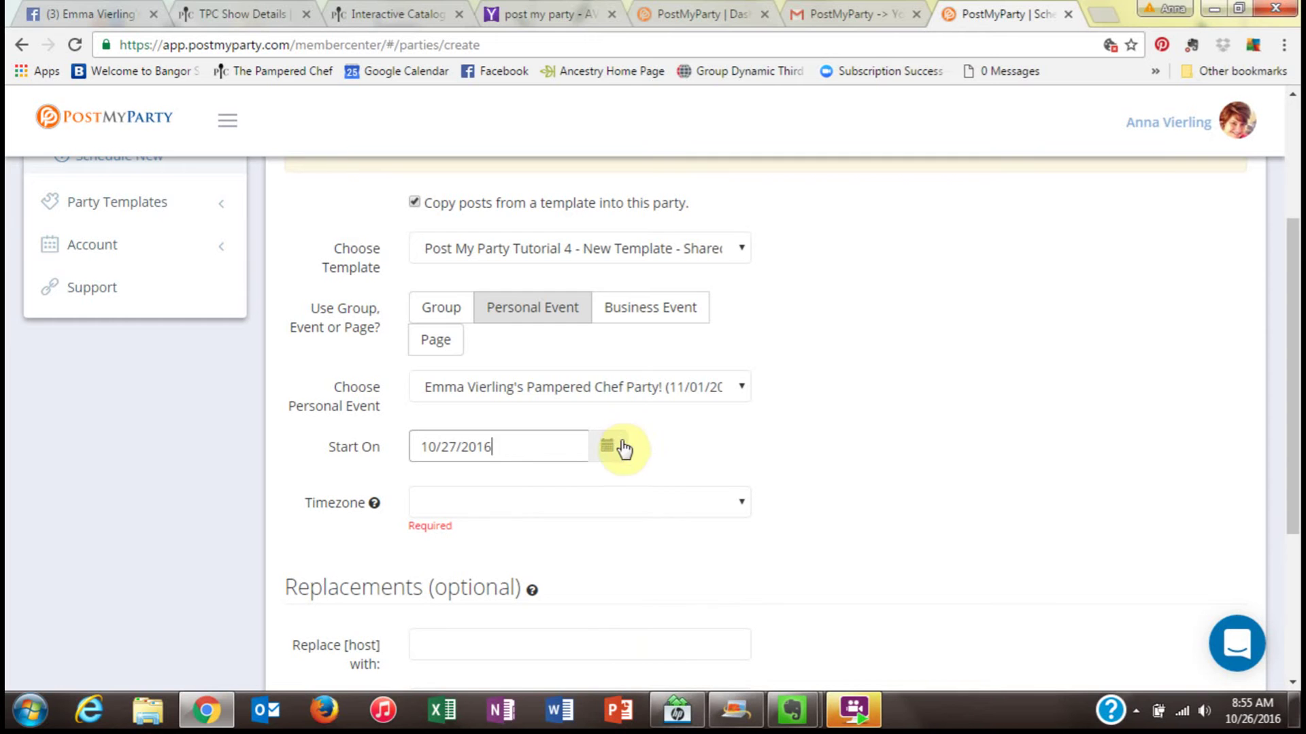
scroll(1295, 469, down, 1)
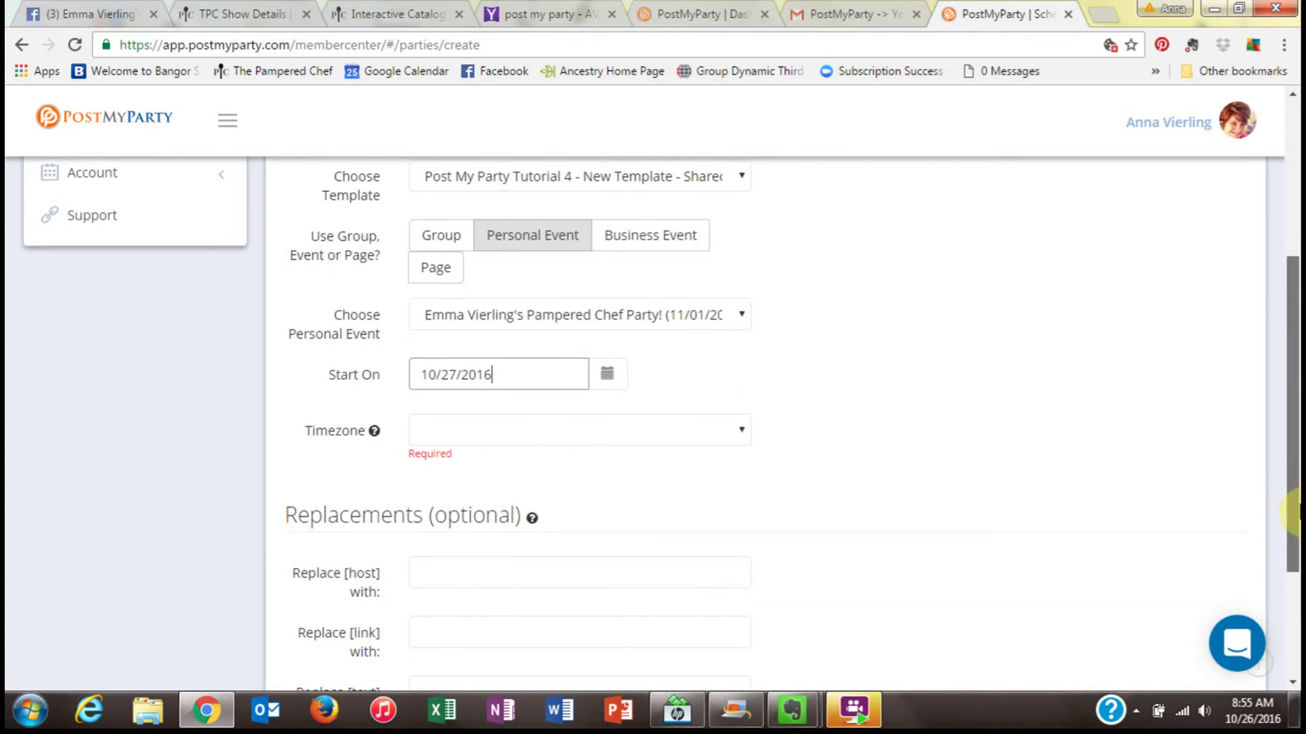
click(697, 427)
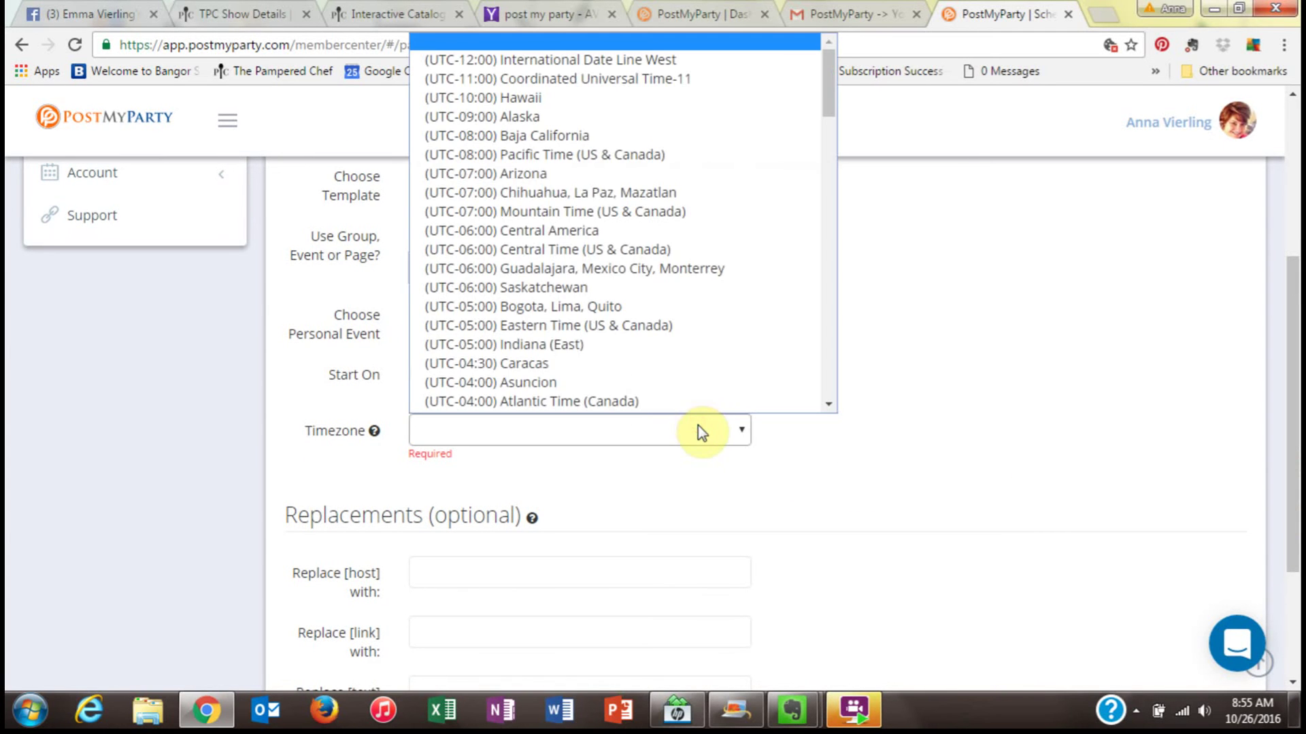
click(683, 331)
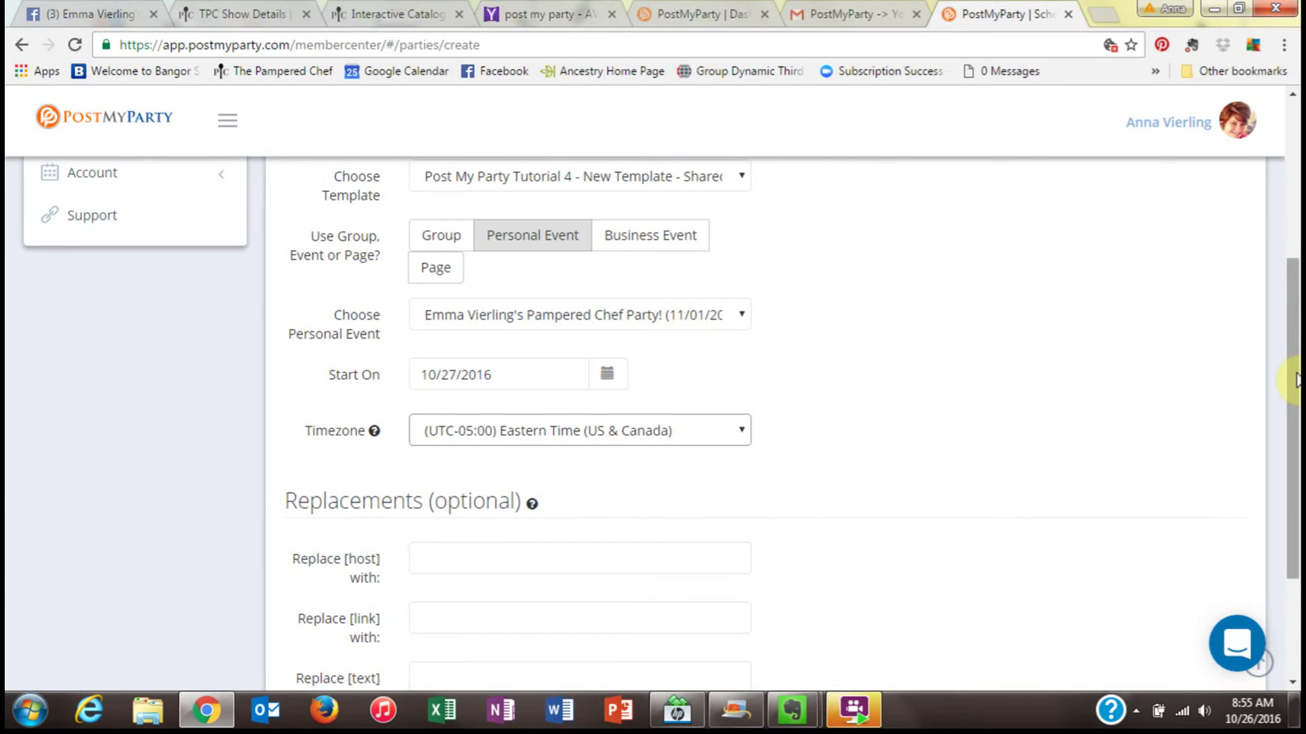
- Enter the host's first name as the replacement for the [host] placeholder
scroll(544, 353, down, 3)
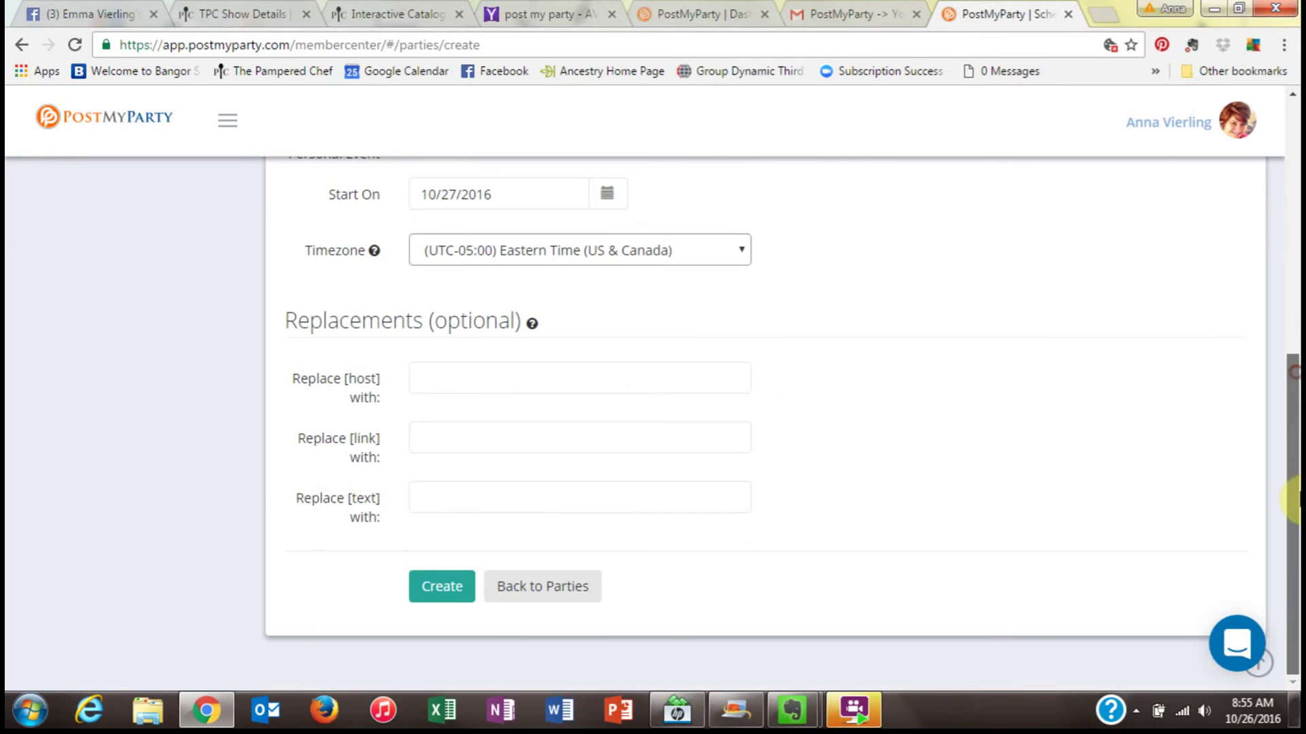
click(448, 371)
text(Emma)
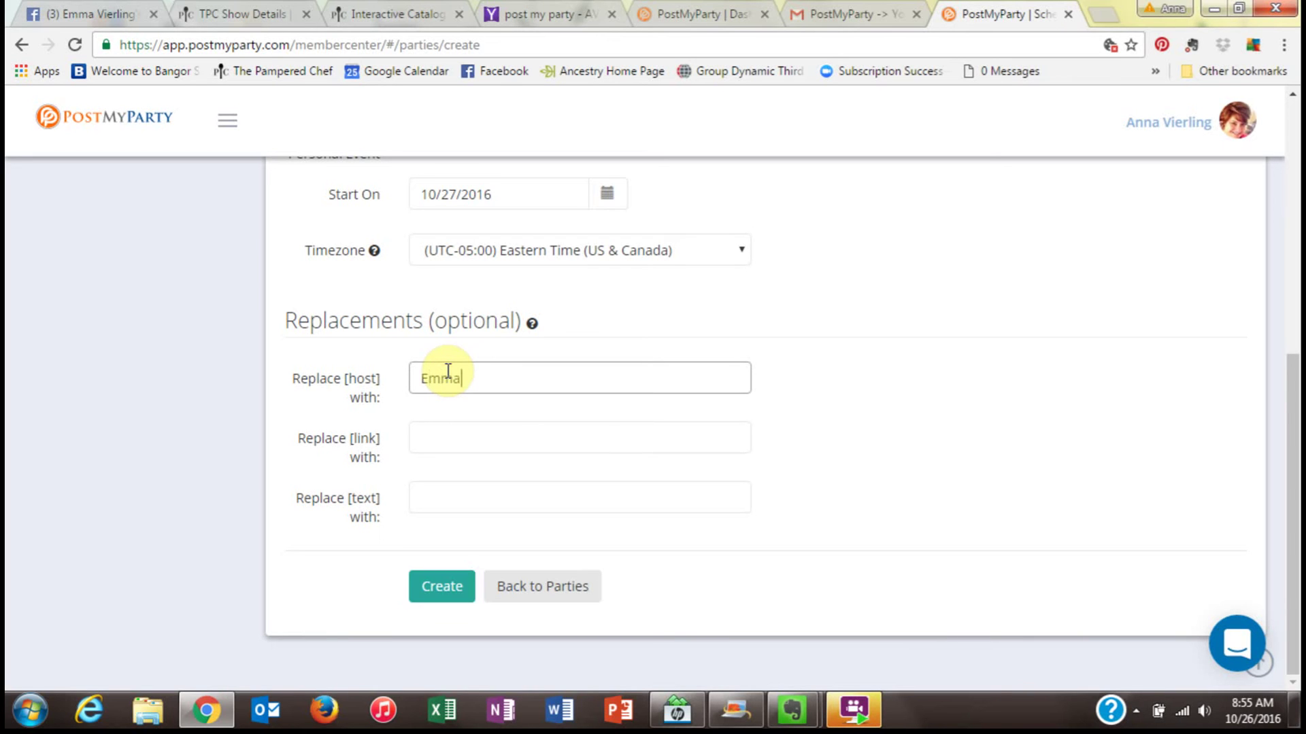
- Copy the host's personal show site link from the description of the host's Facebook event
click(427, 439)
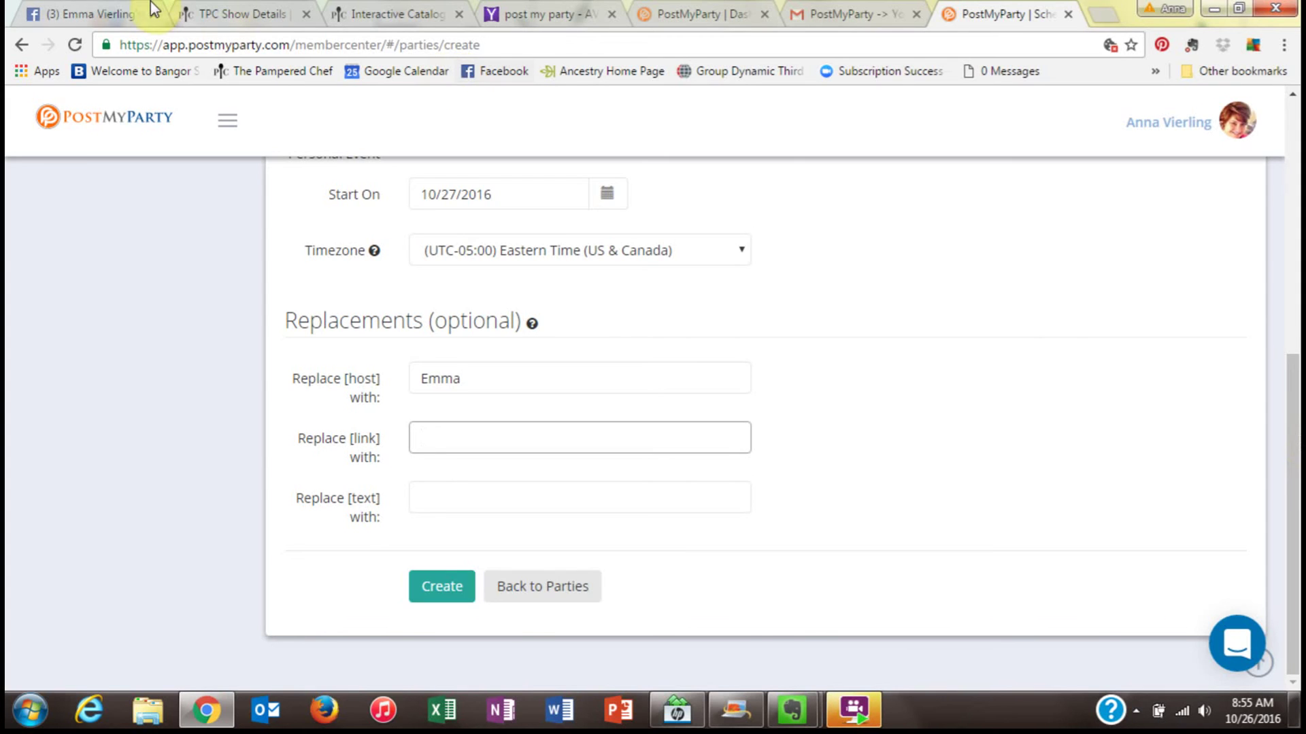
click(123, 11)
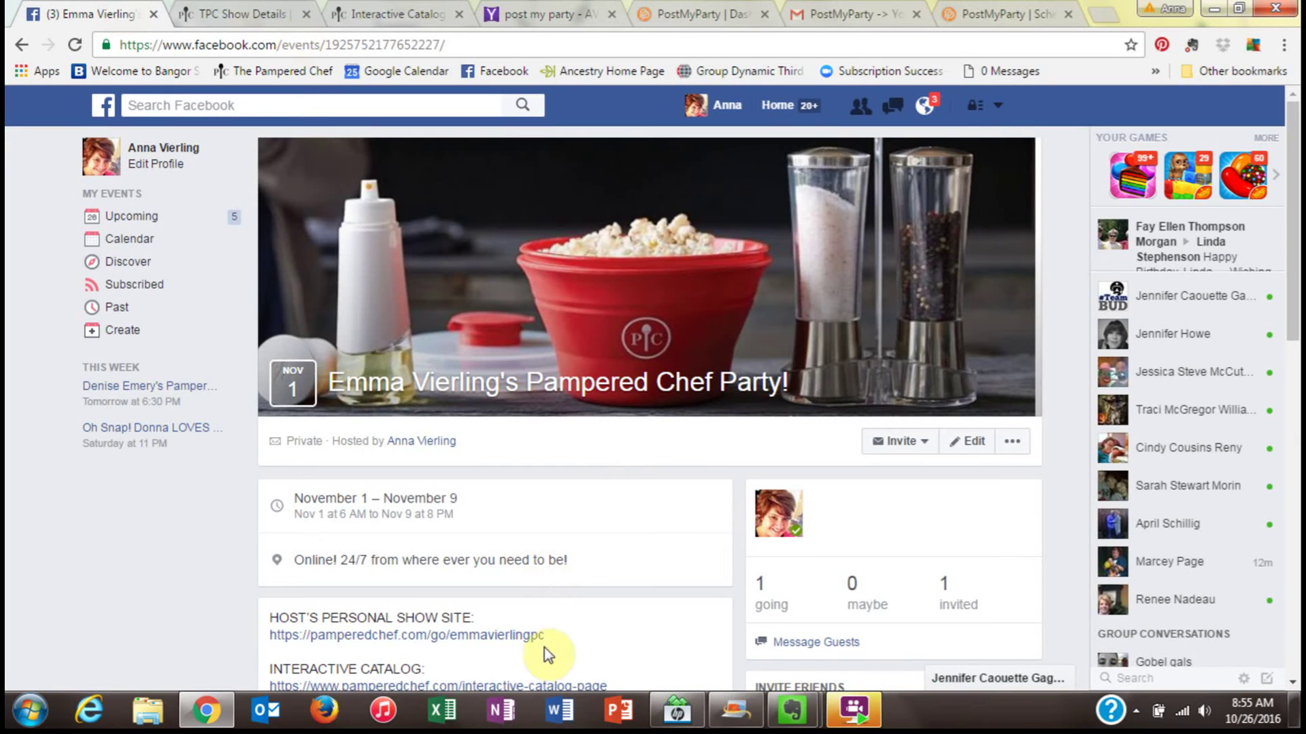
scroll(545, 459, down, 3)
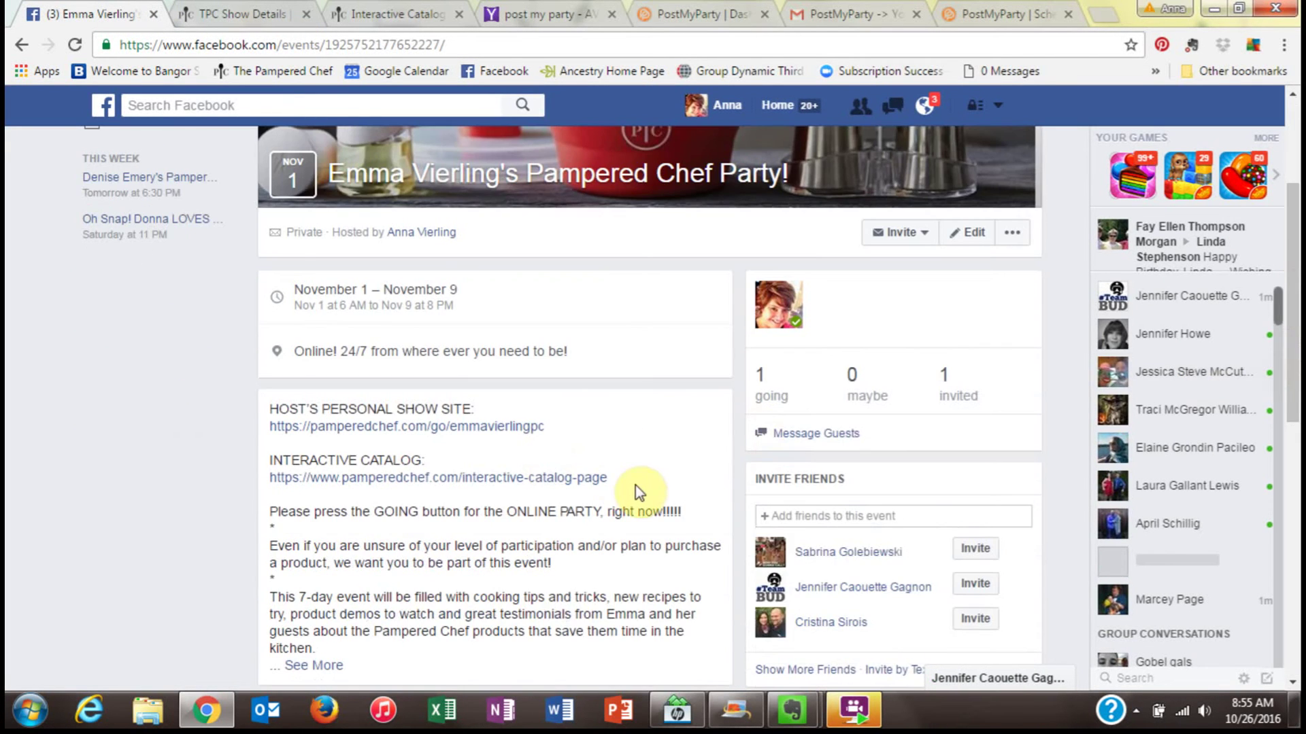
drag(549, 427, 268, 423)
key(ctrl+c)
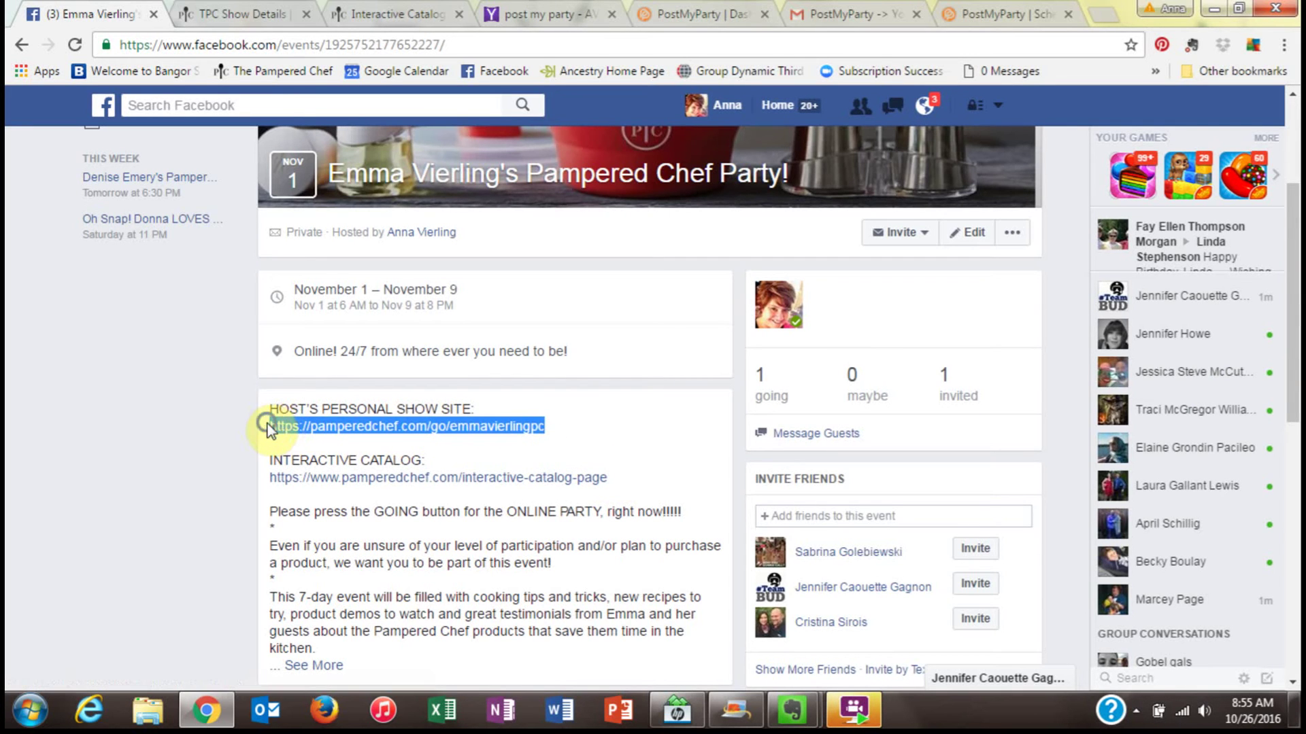
right_click(267, 423)
click(307, 437)
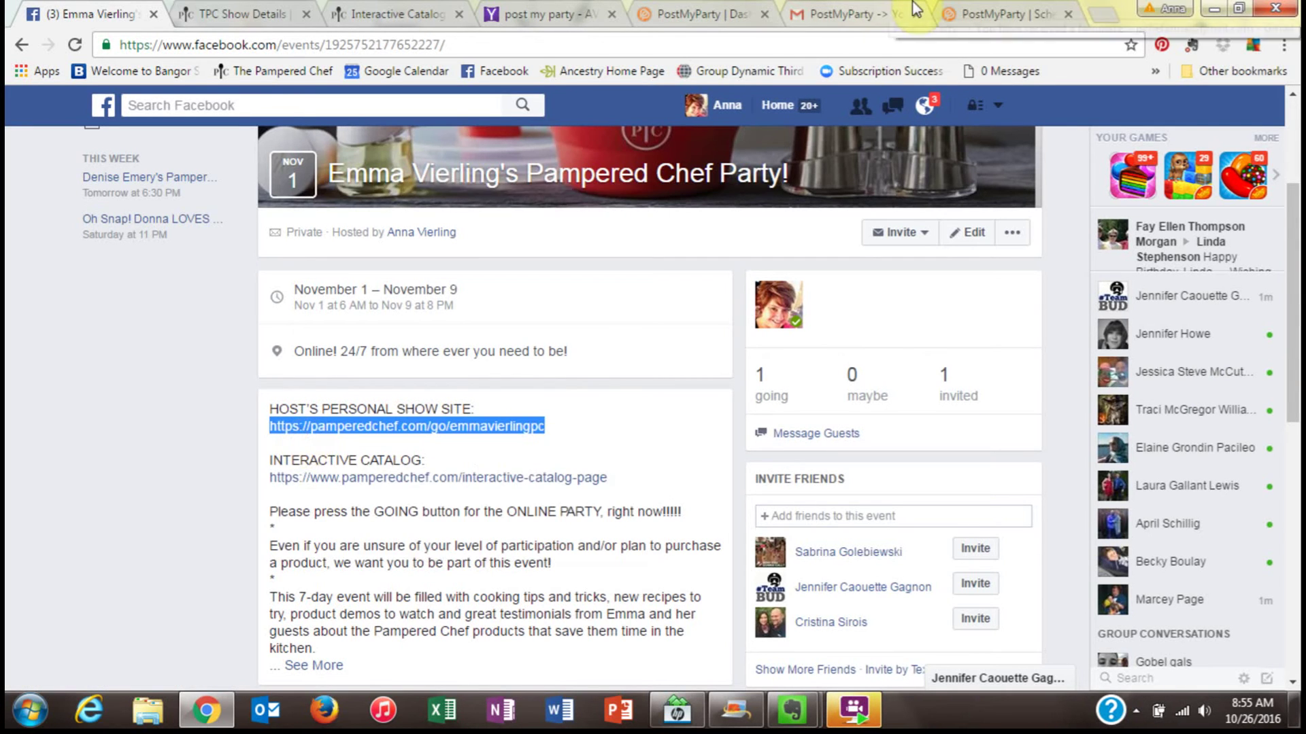
- Back in the PostMyParty form, paste the copied show site link as the replacement for the [link] placeholder
click(965, 16)
right_click(423, 431)
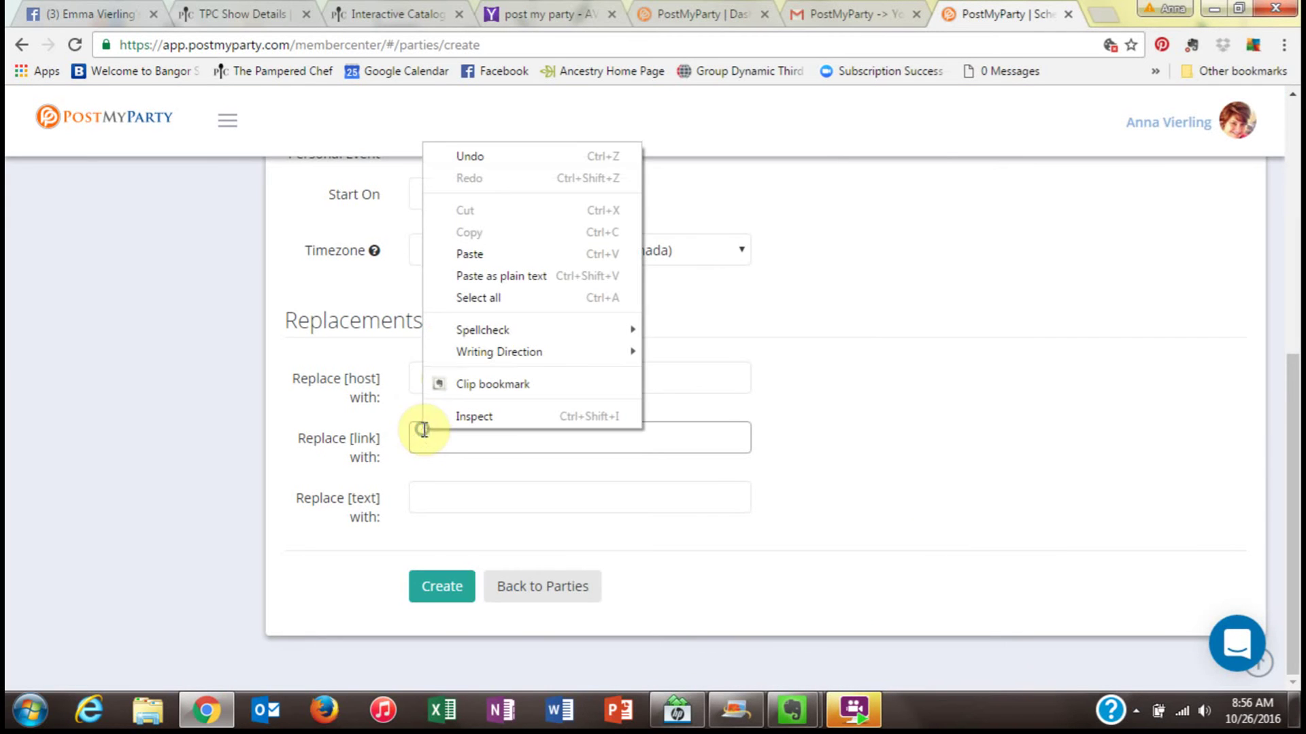
click(555, 250)
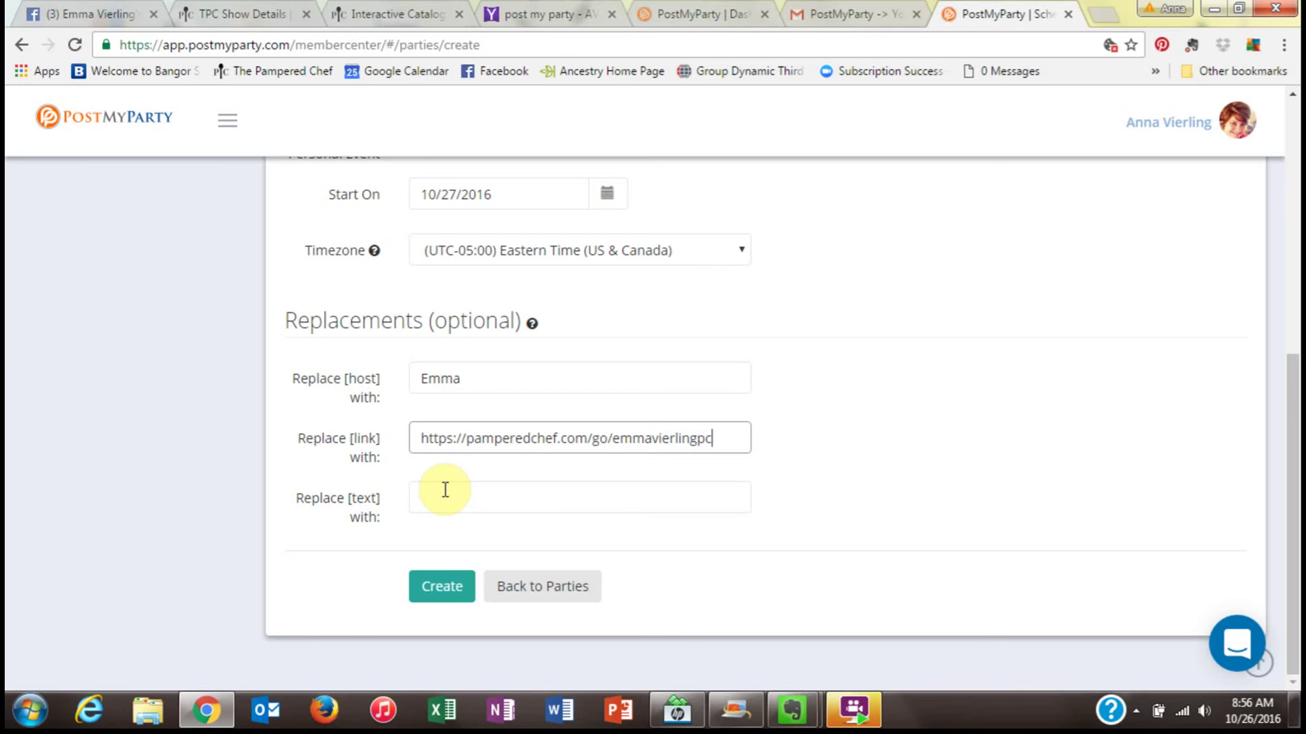
- Create the party and review the posts scheduled for it
click(454, 590)
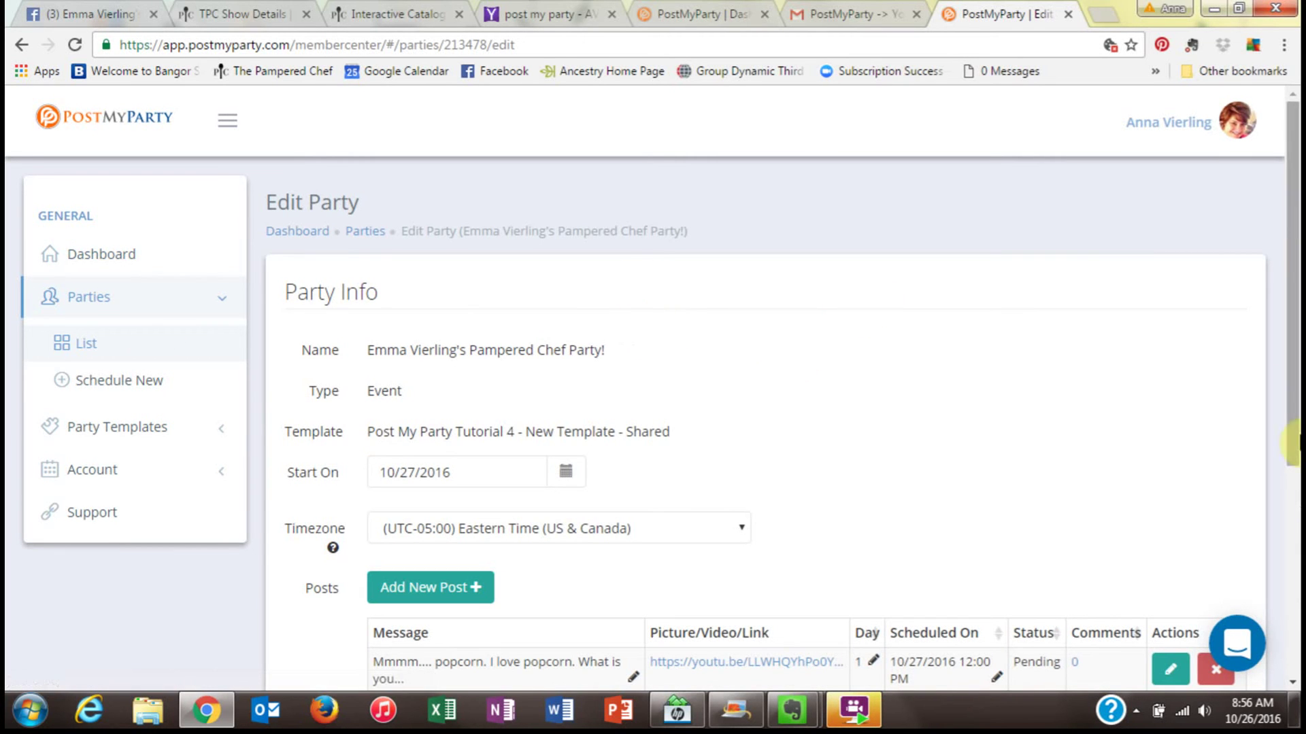
drag(1295, 216, 1292, 402)
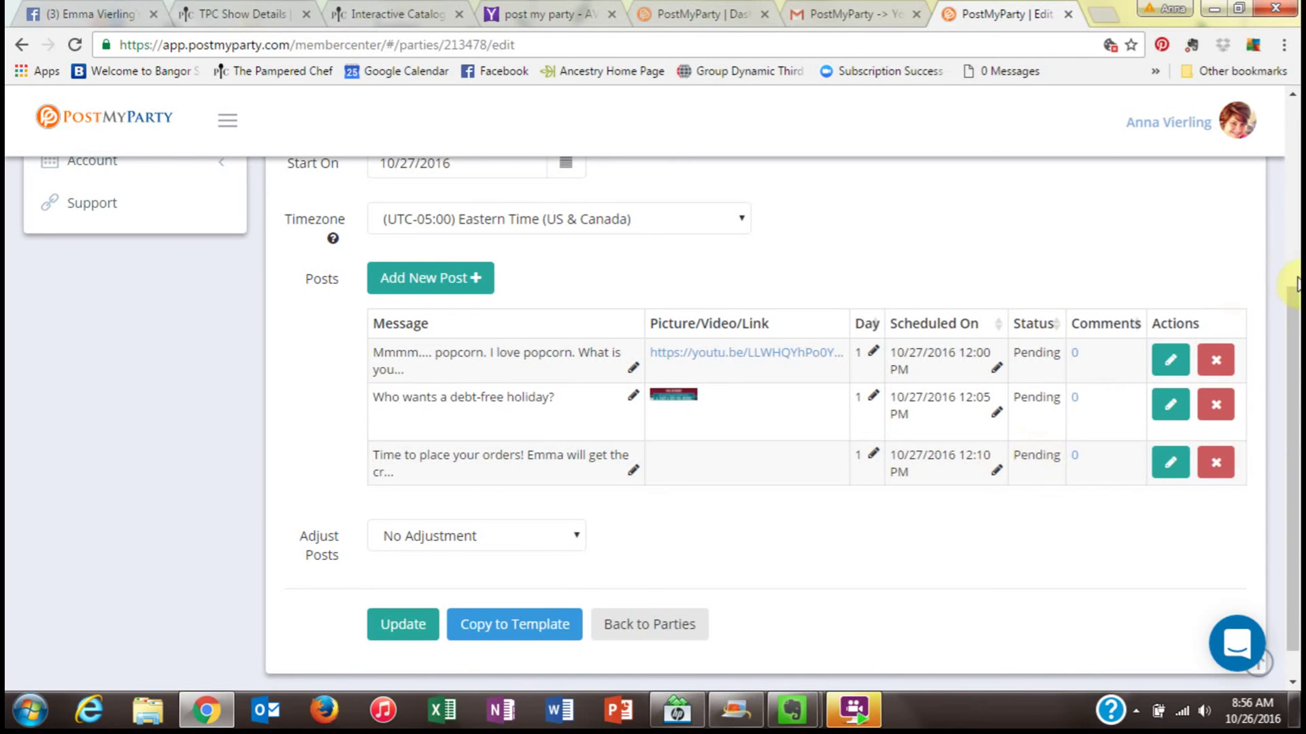
drag(1295, 317, 1300, 381)
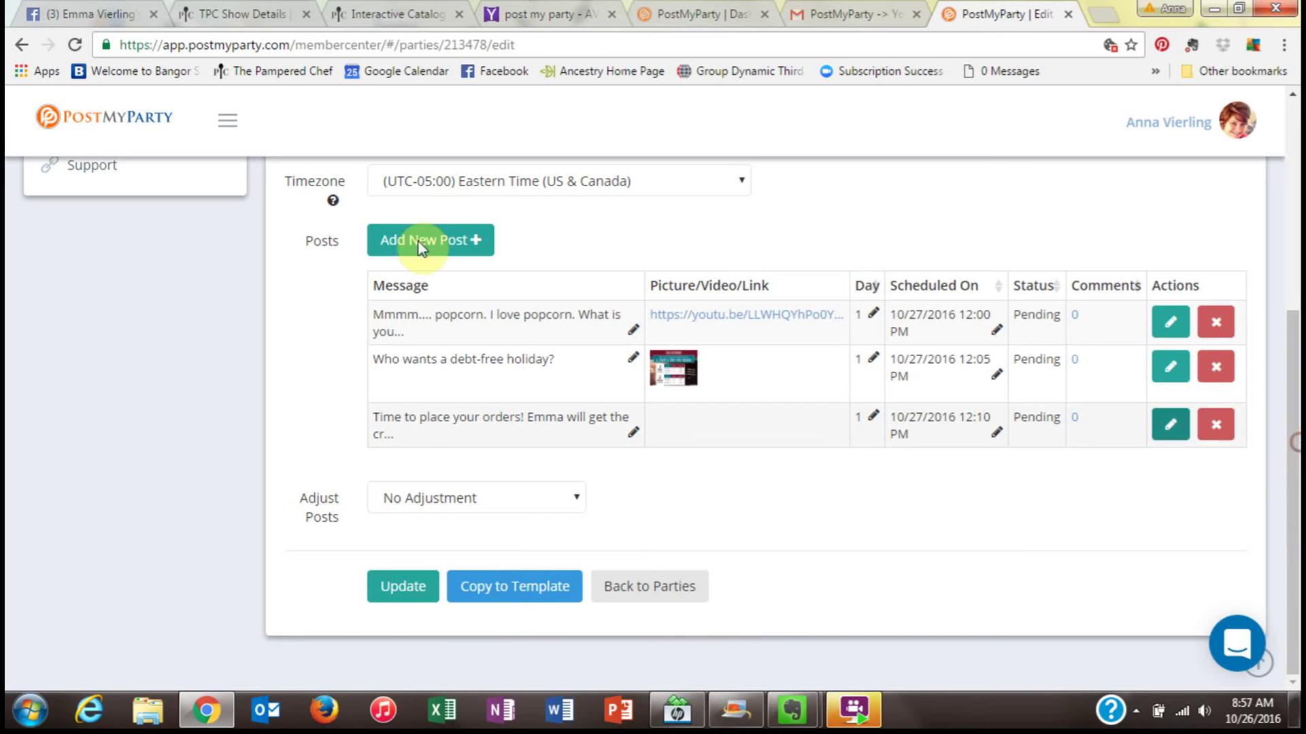
- Open the "7 day fall/winter" template for editing from the list of party templates
drag(1296, 428, 1277, 252)
click(81, 373)
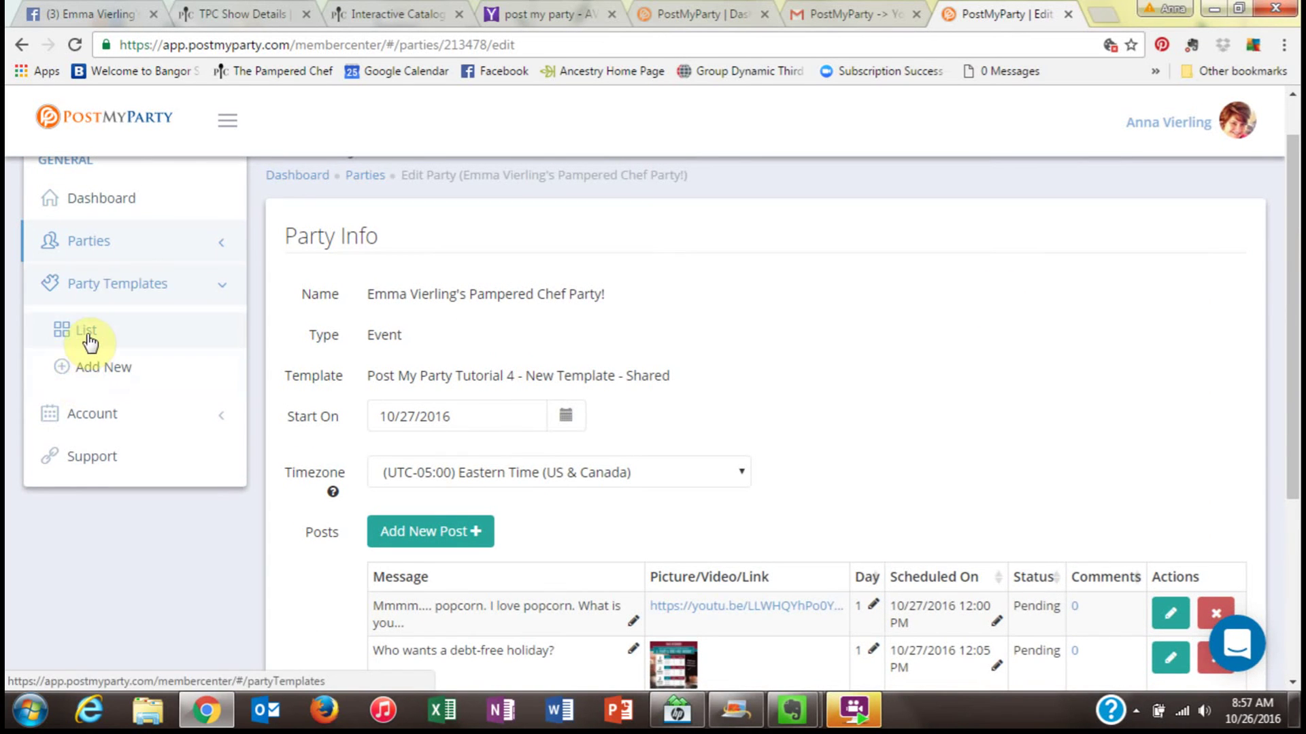
click(87, 333)
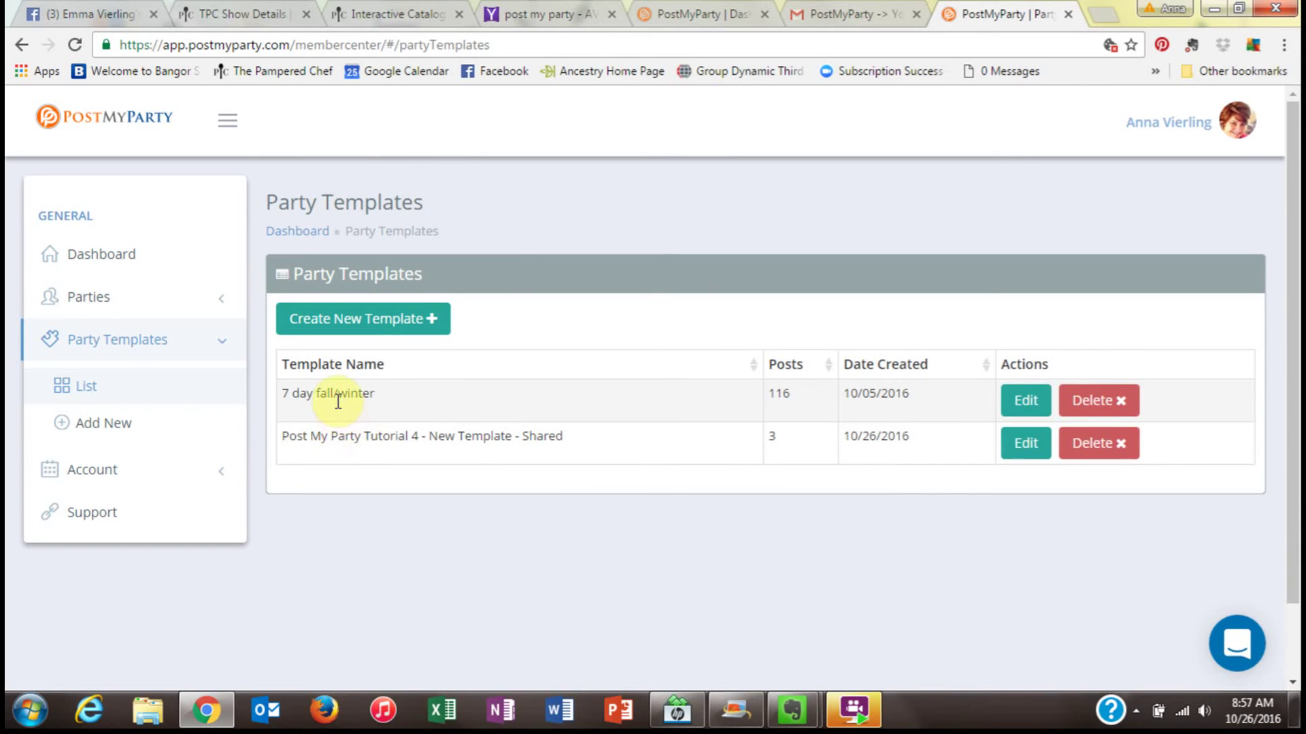
click(1027, 401)
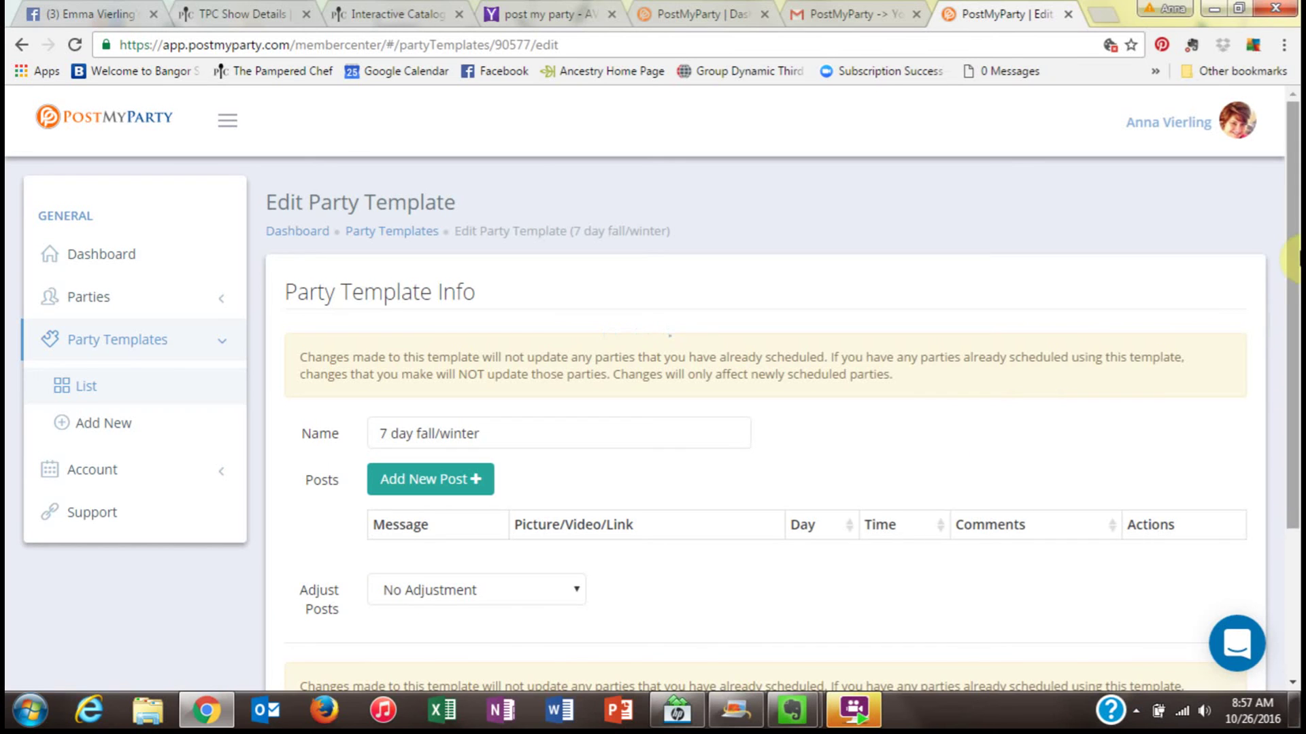
- Examine the messages, media, days and times of the posts on pages 1 and 2 of the "7 day fall/winter" template
scroll(1295, 286, down, 3)
drag(1296, 299, 1295, 340)
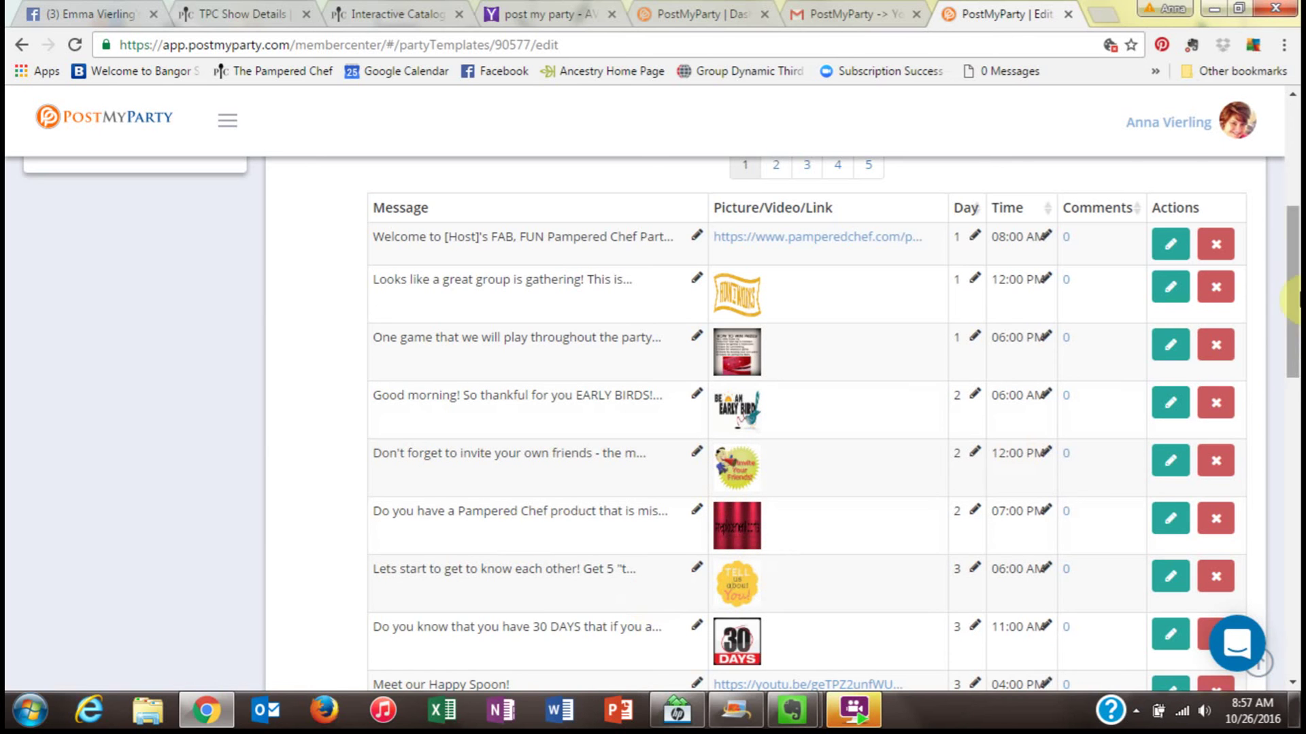
drag(1294, 303, 1297, 379)
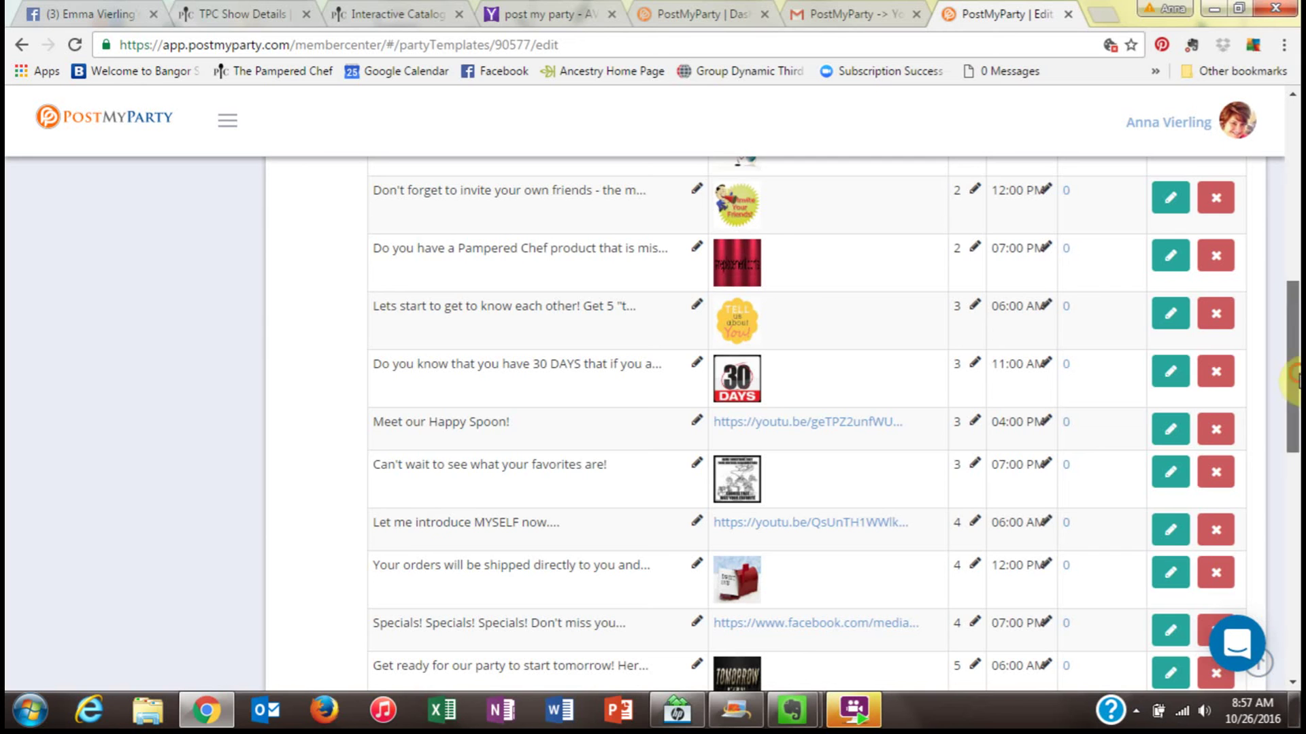
drag(1297, 379, 1297, 513)
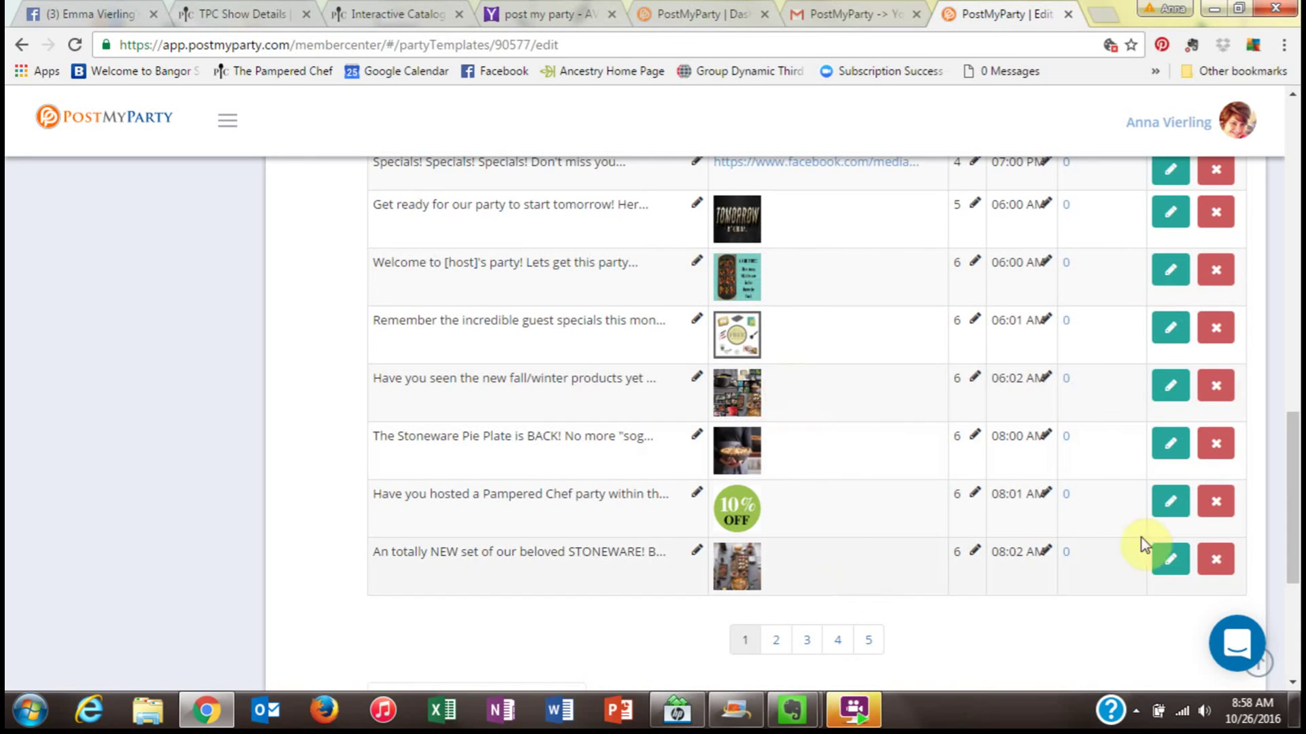
click(779, 644)
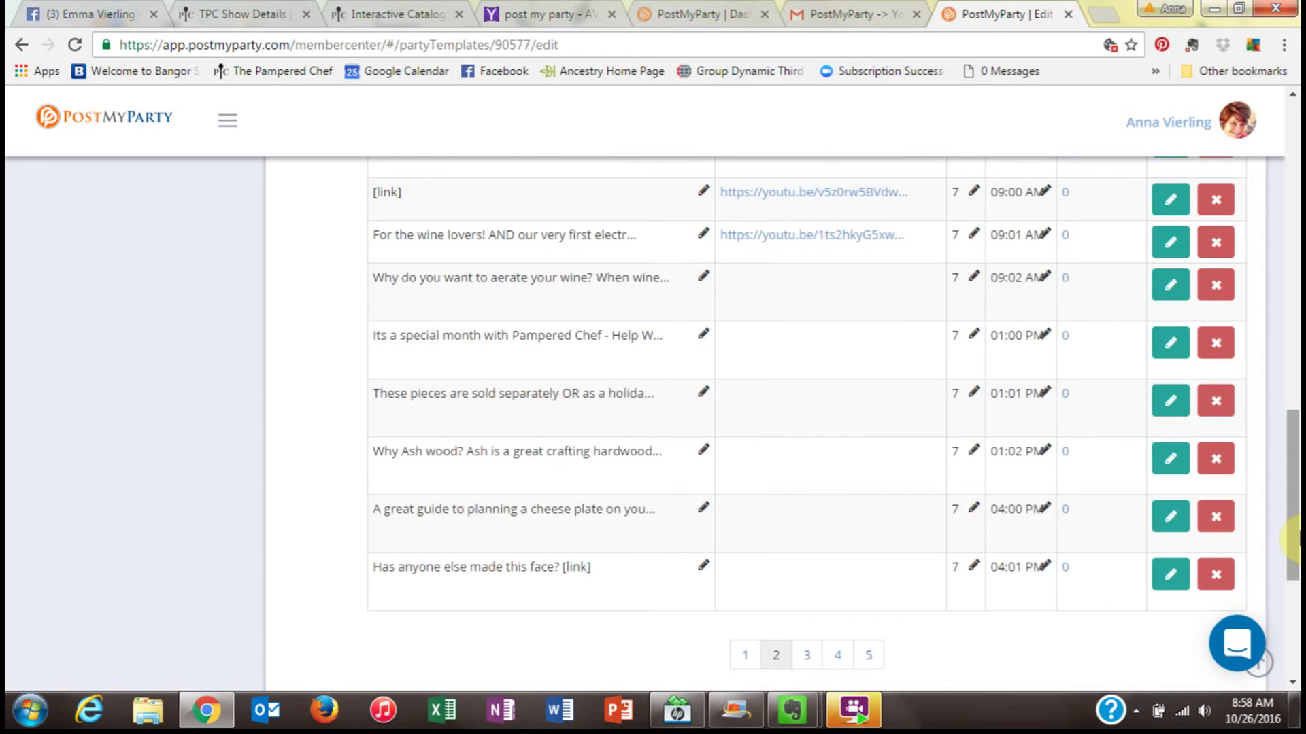
scroll(1295, 537, down, 2)
drag(1296, 516, 1295, 272)
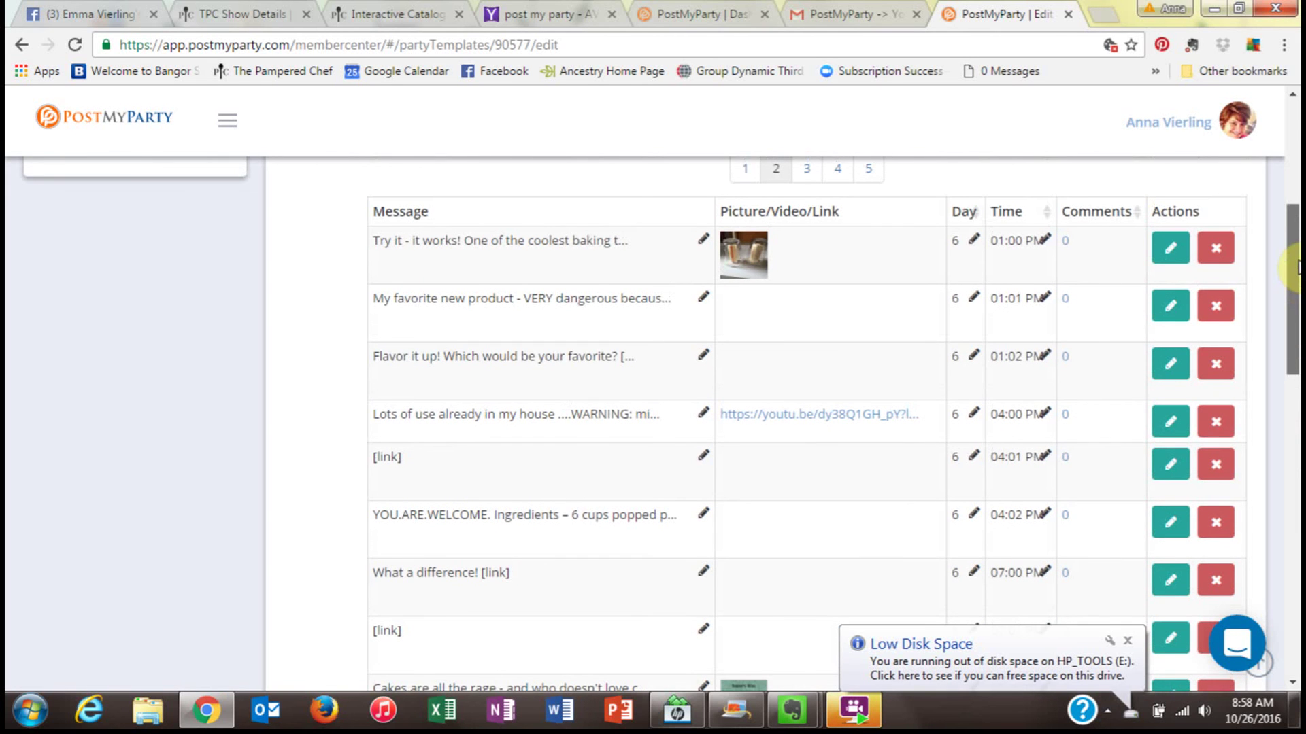
drag(1297, 286, 1297, 476)
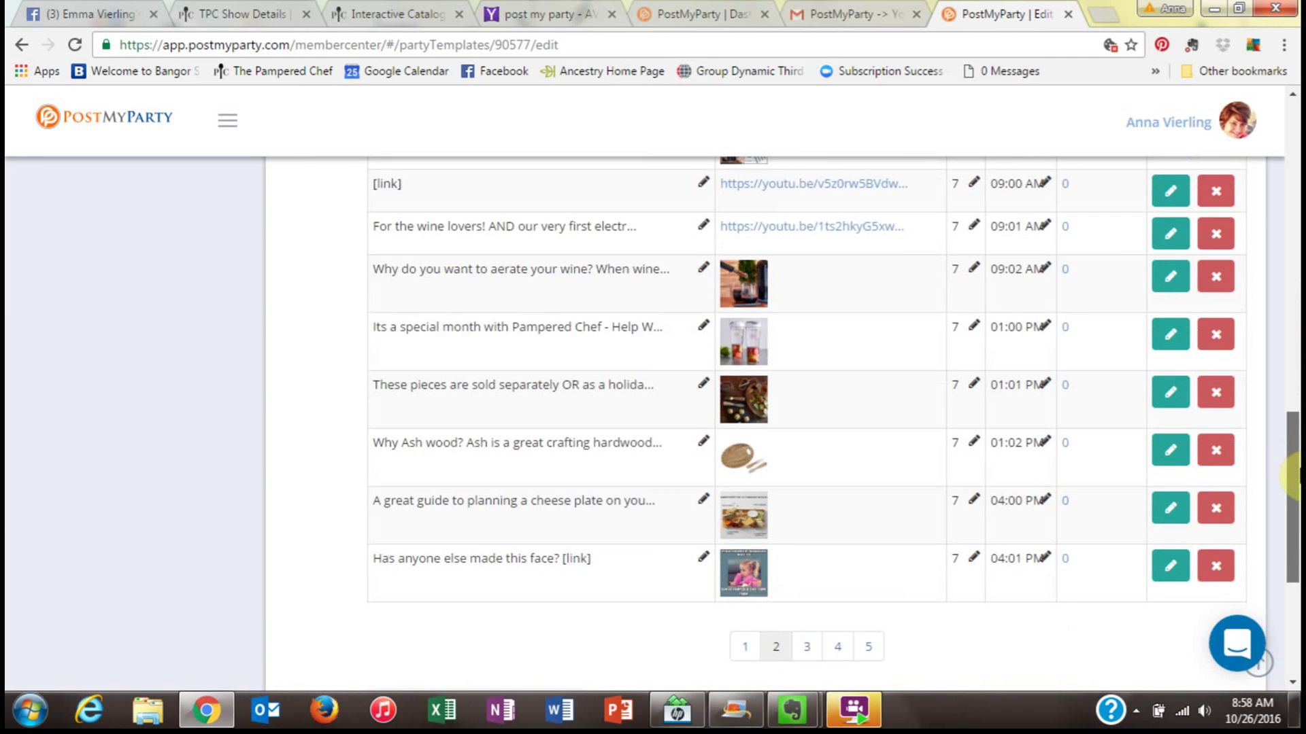
scroll(1267, 333, up, 9)
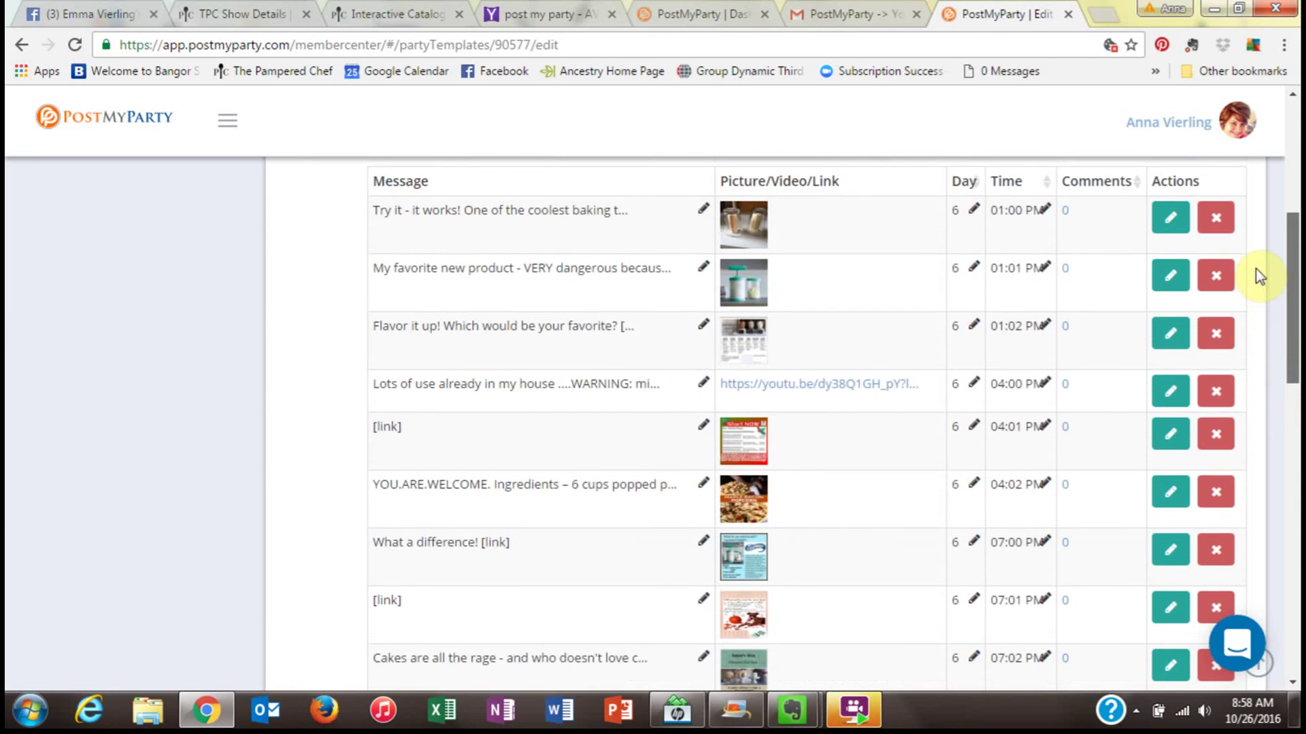
scroll(1255, 247, up, 2)
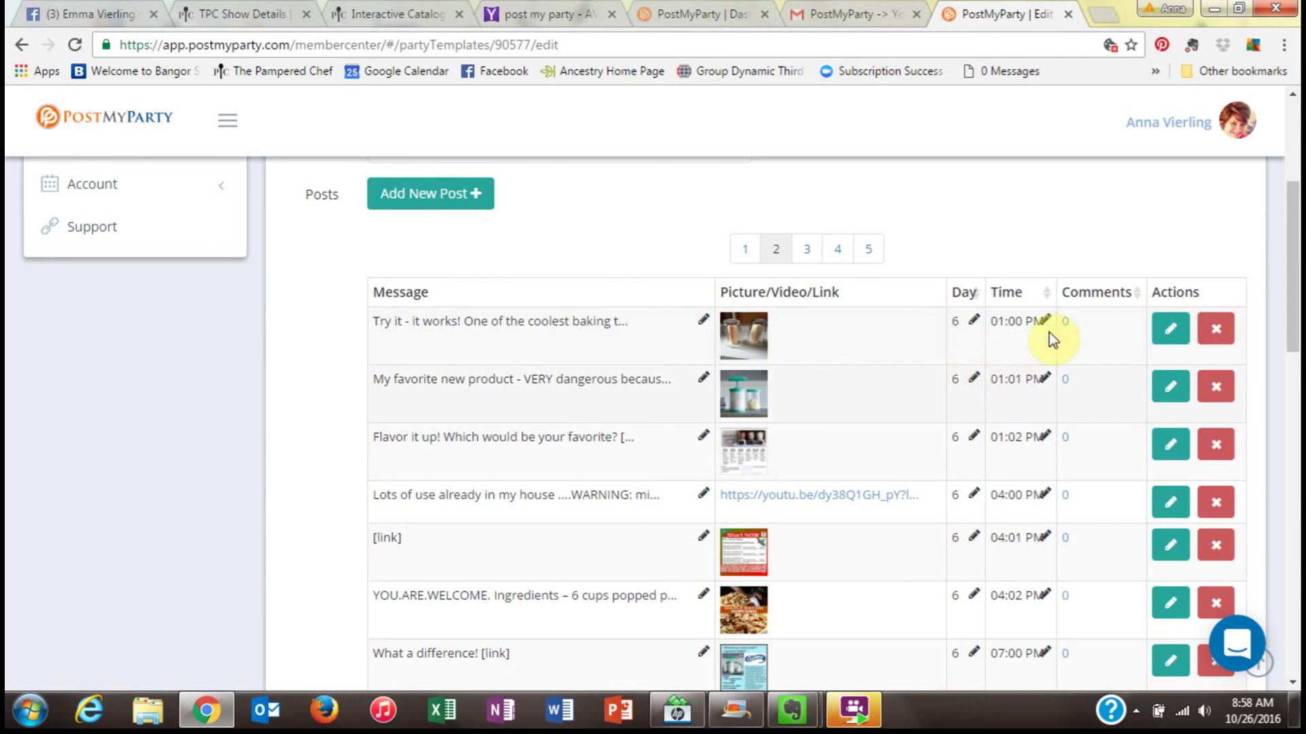
drag(1294, 323, 1294, 360)
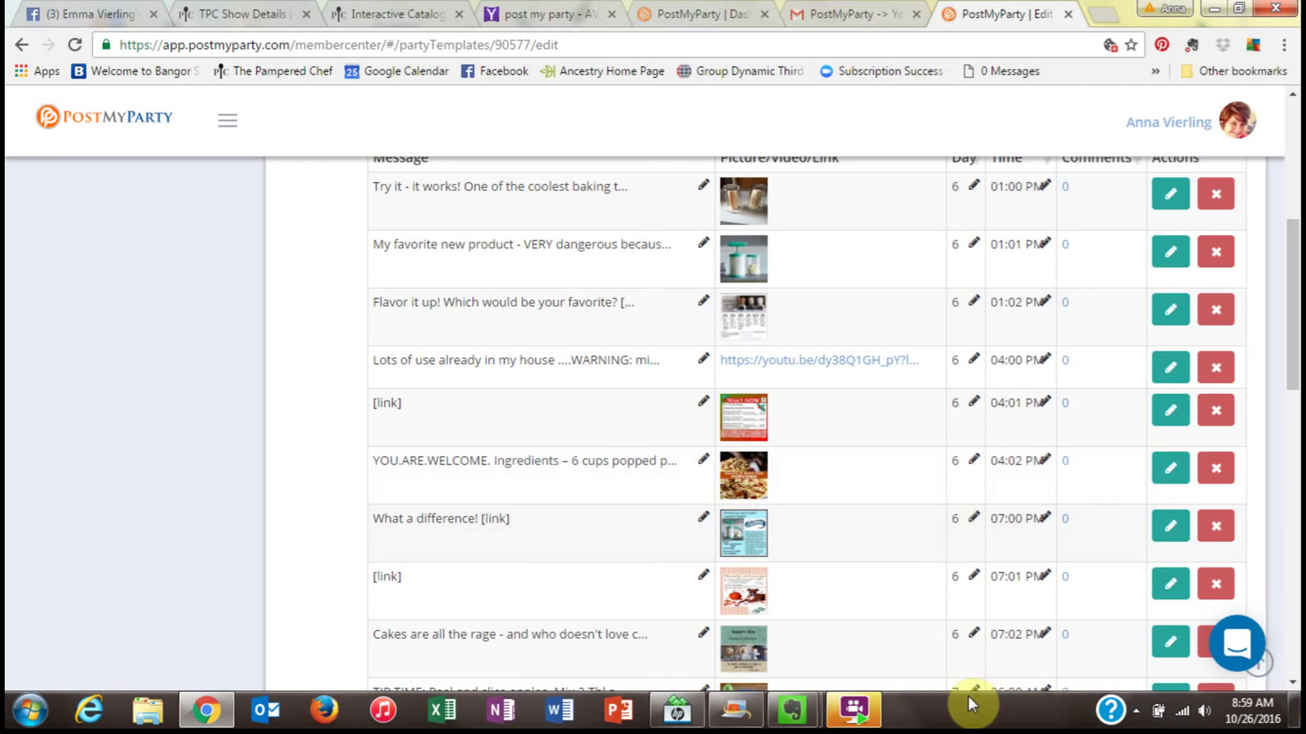
click(854, 711)
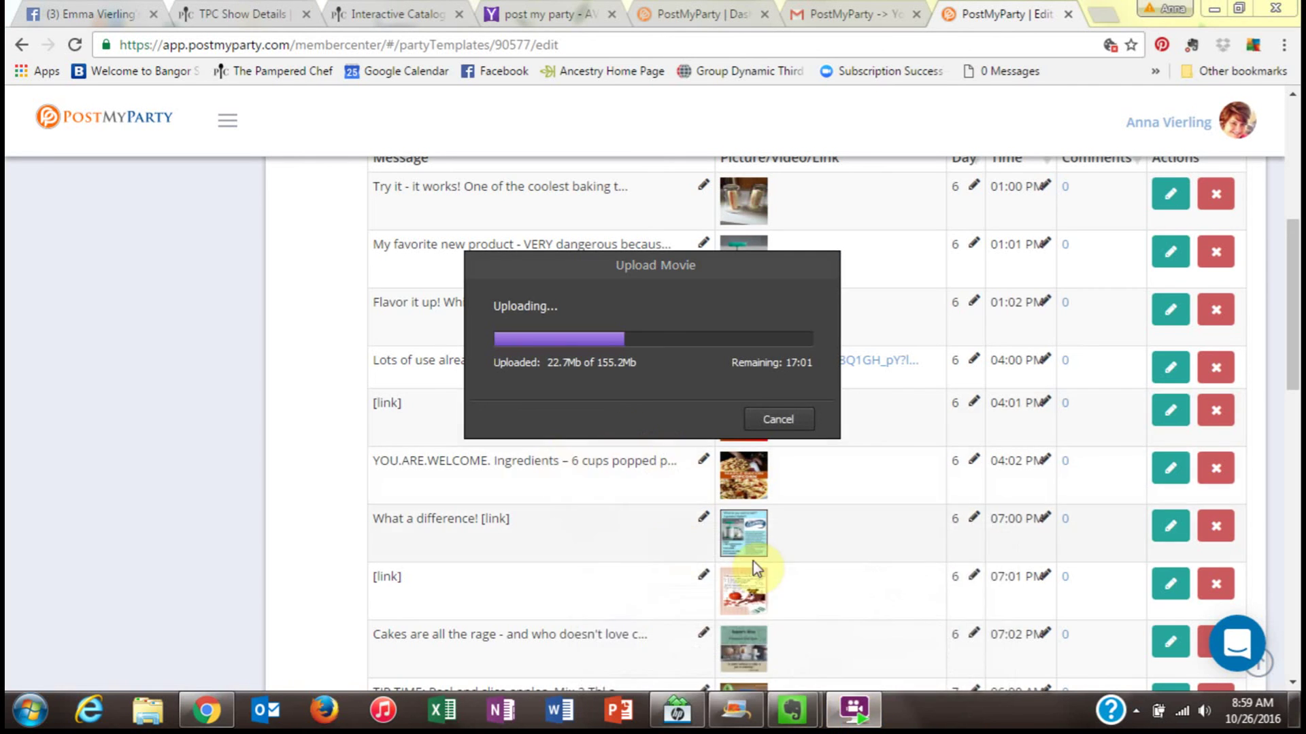
key(alt+Tab)
key(alt+Tab)
key(alt+Tab)
key(alt+Tab)
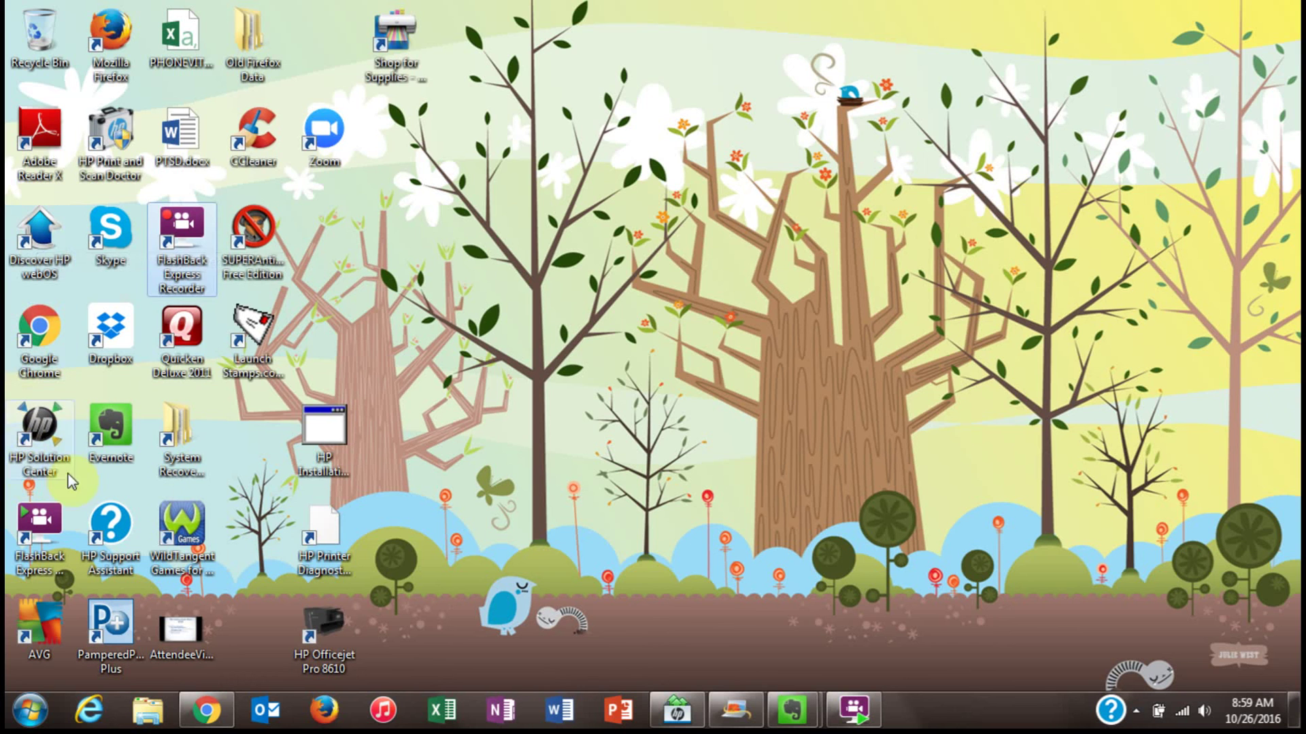
click(181, 262)
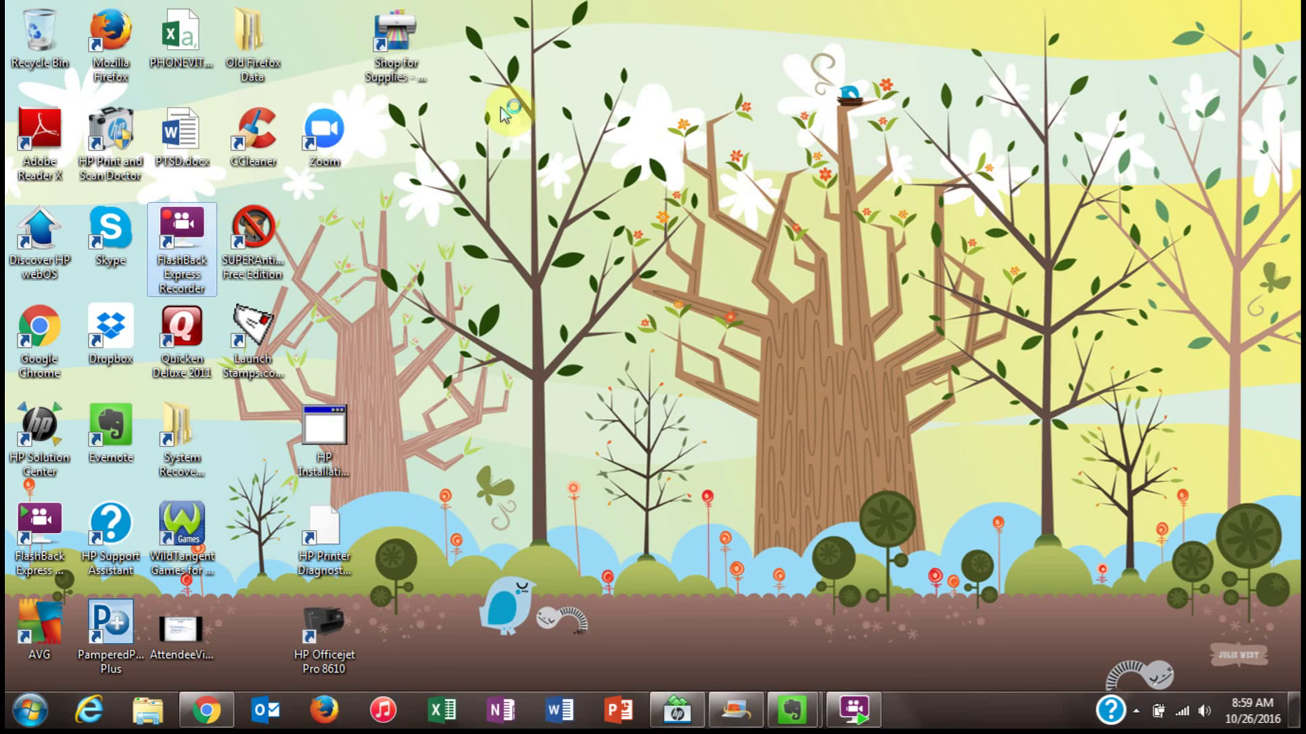